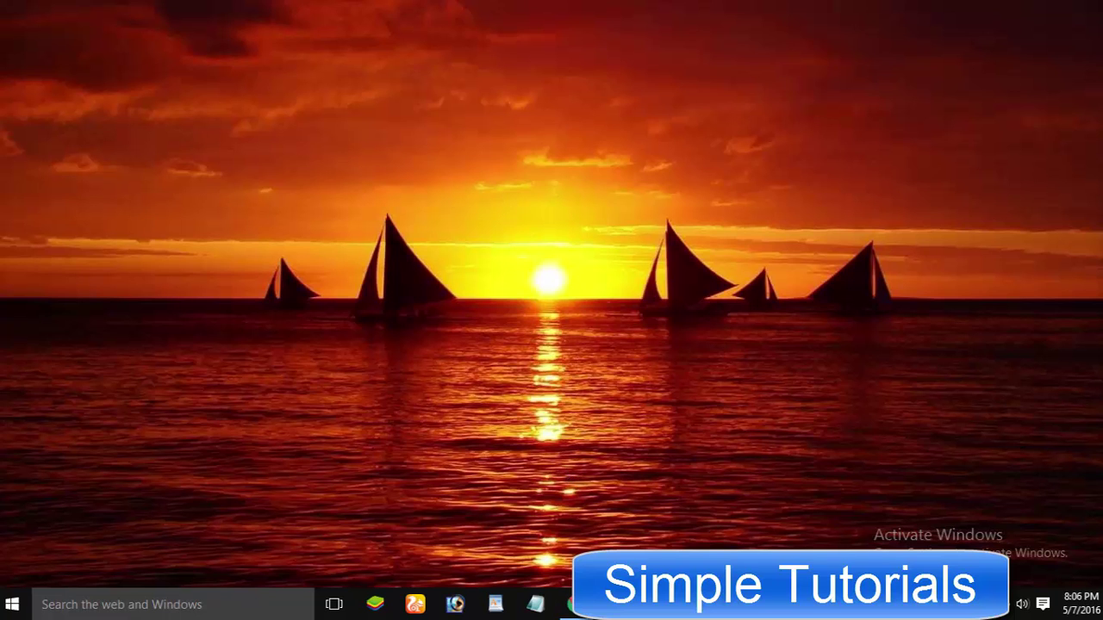
Step: Open a new Firefox tab and load the YouTube home page by typing youtube
{"action": "left_click", "coordinate": [569, 603]}
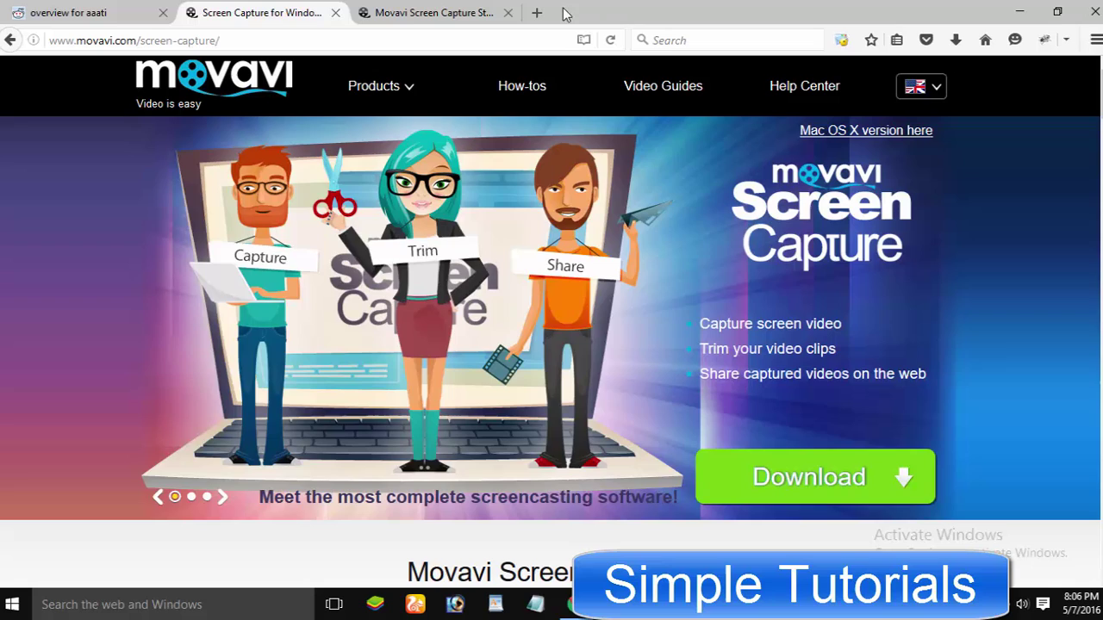
{"action": "left_click", "coordinate": [548, 10]}
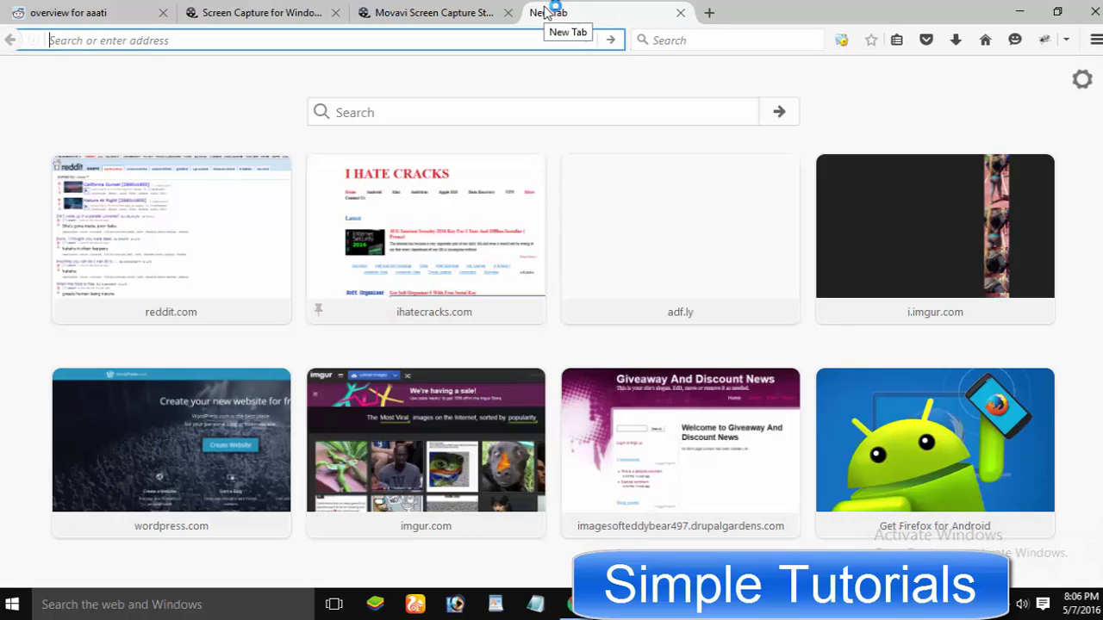
{"action": "type", "text": "yo"}
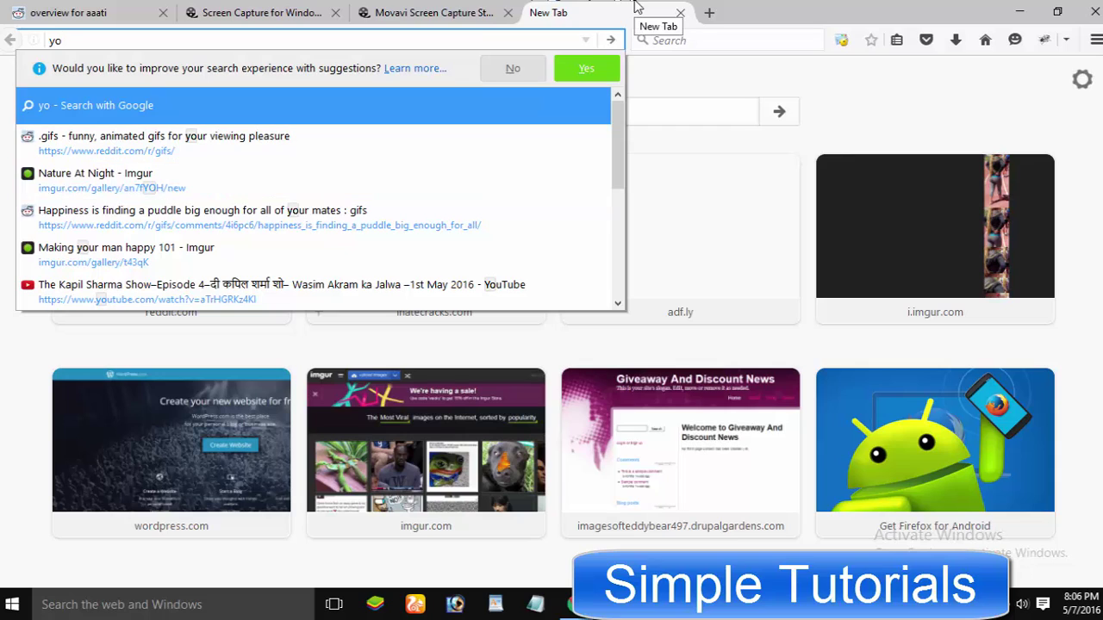
{"action": "type", "text": "utu"}
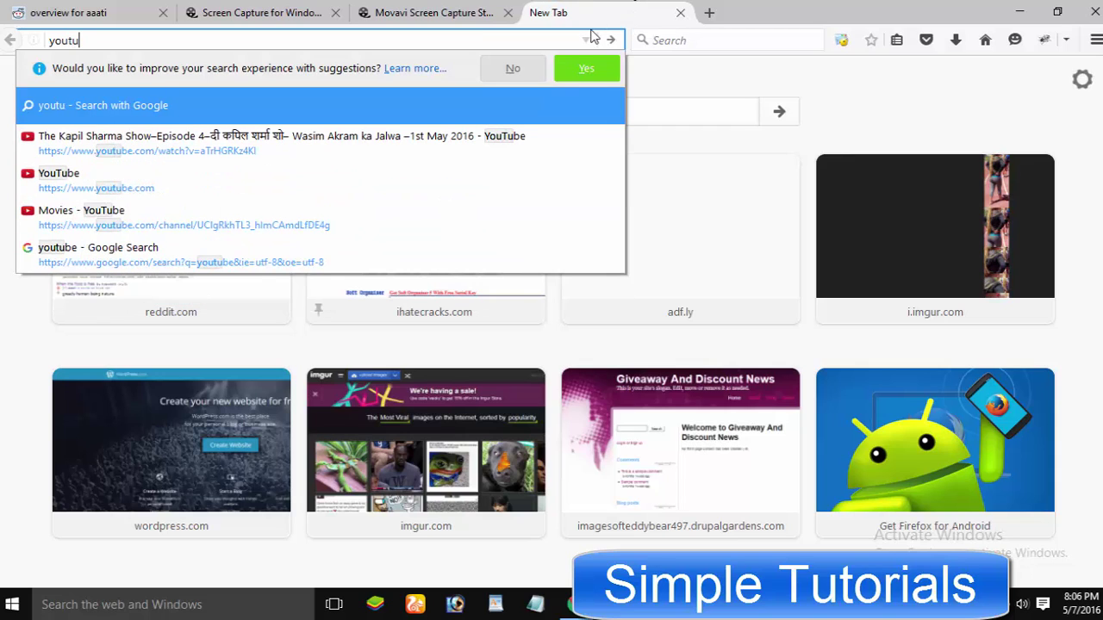
{"action": "type", "text": "be"}
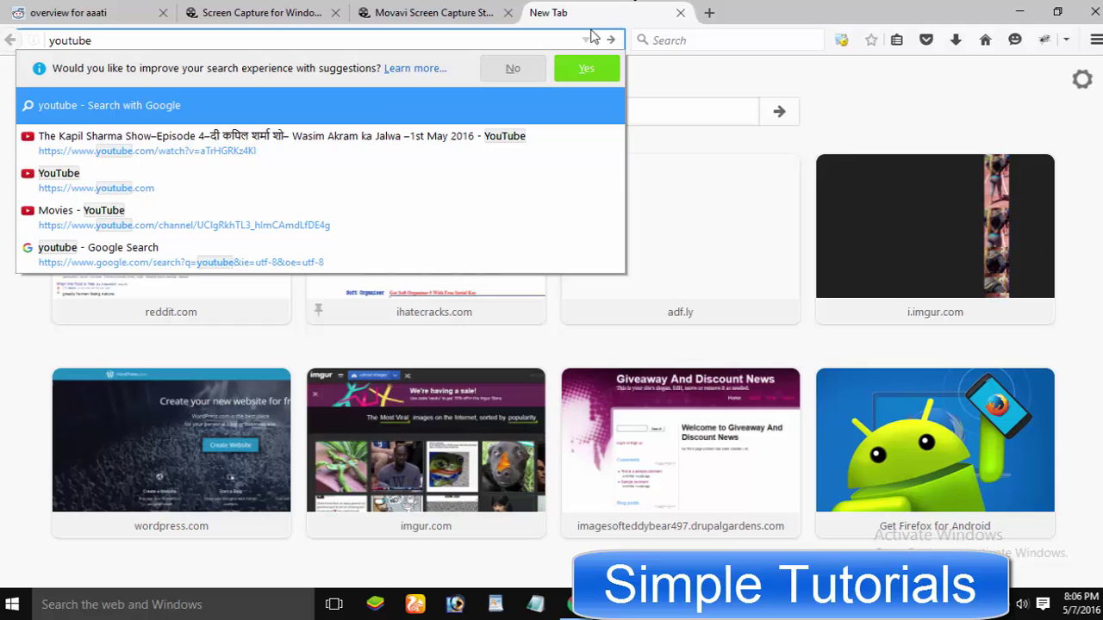
{"action": "left_click", "coordinate": [183, 172]}
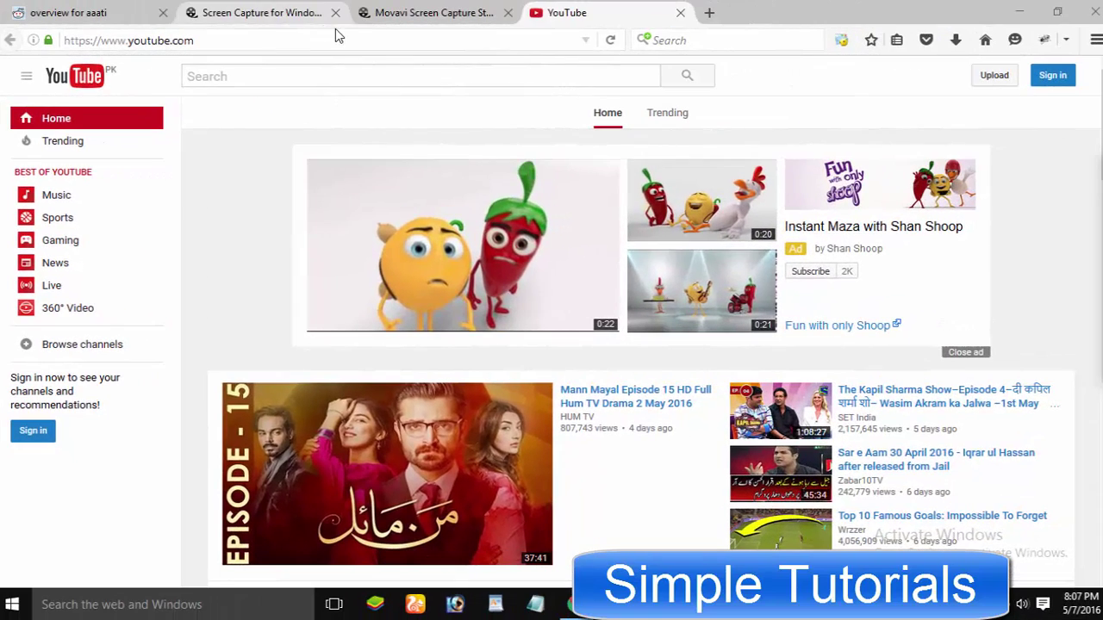
Step: Open the 'Mac OS X version here' link from the Screen Capture page in a new tab
{"action": "left_click", "coordinate": [277, 9]}
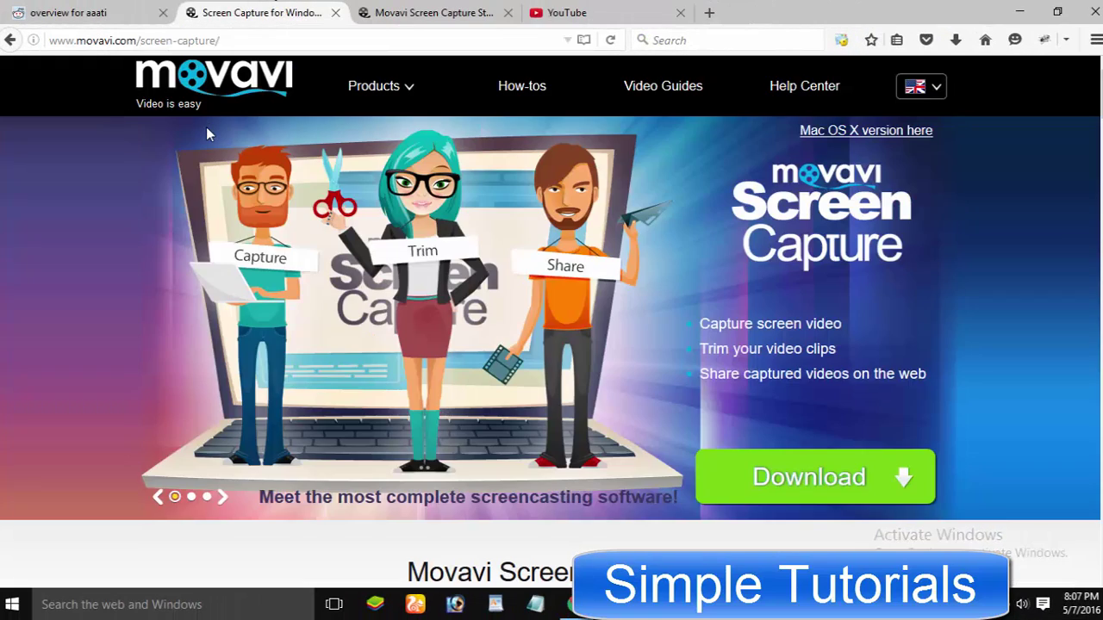
{"action": "scroll", "coordinate": [206, 136], "scroll_direction": "down", "scroll_amount": 5}
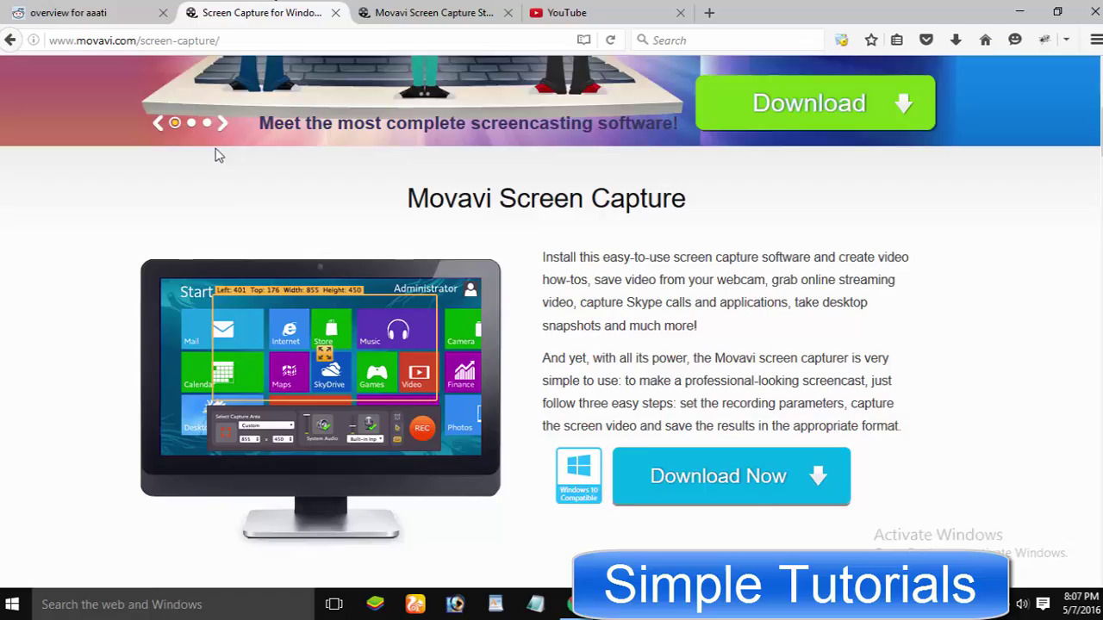
{"action": "scroll", "coordinate": [191, 156], "scroll_direction": "down", "scroll_amount": 8}
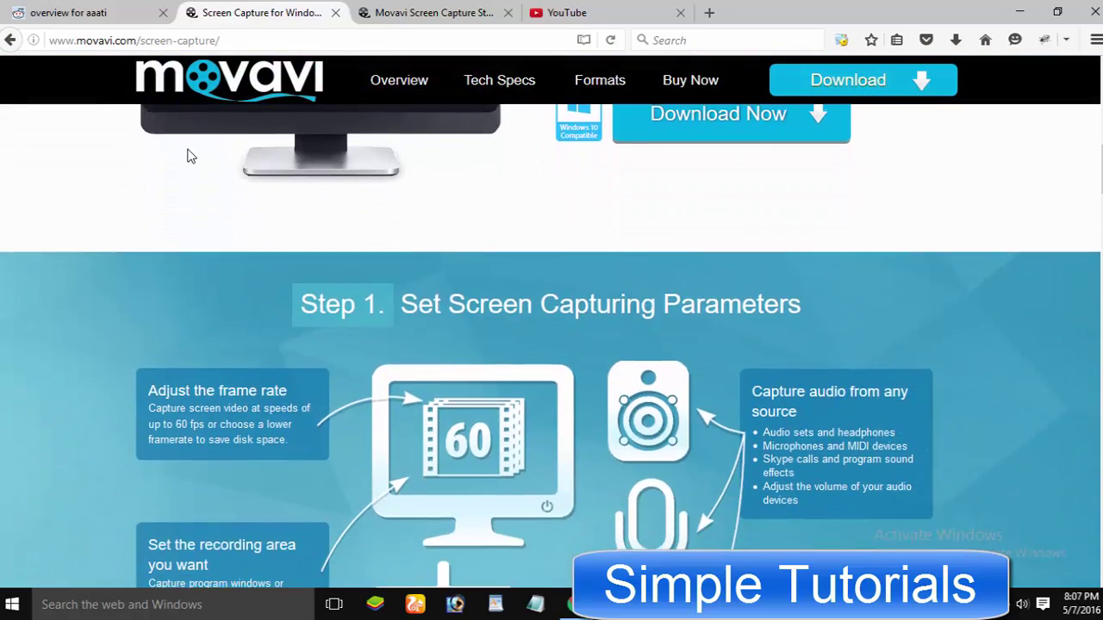
{"action": "scroll", "coordinate": [220, 162], "scroll_direction": "down", "scroll_amount": 4}
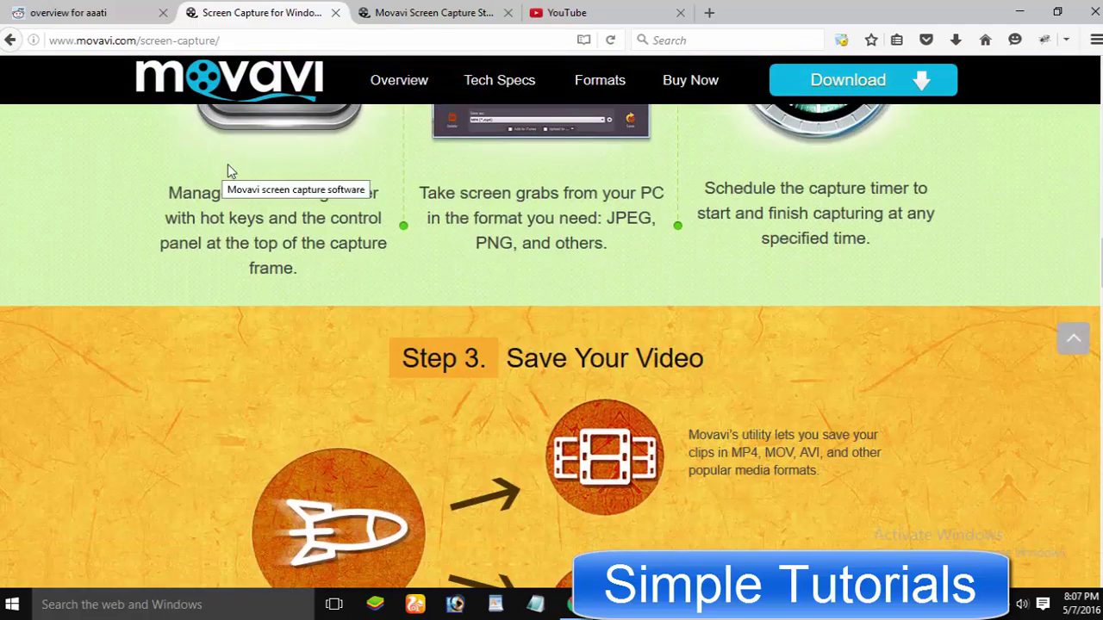
{"action": "scroll", "coordinate": [227, 163], "scroll_direction": "up", "scroll_amount": 5}
{"action": "scroll", "coordinate": [227, 163], "scroll_direction": "up", "scroll_amount": 10}
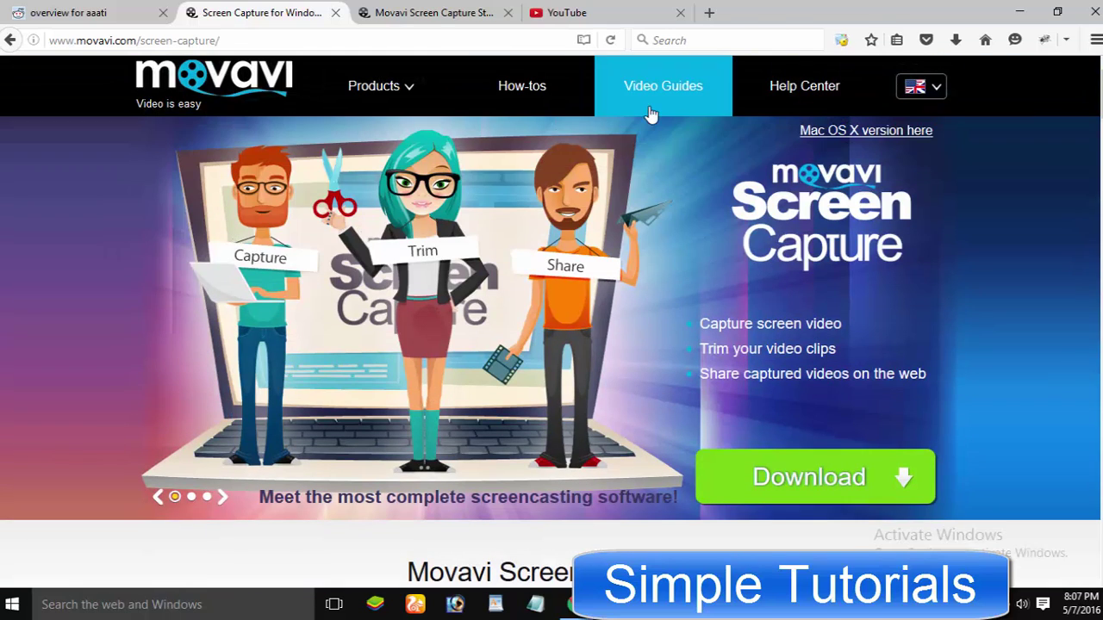
{"action": "right_click", "coordinate": [870, 138]}
{"action": "left_click", "coordinate": [900, 148]}
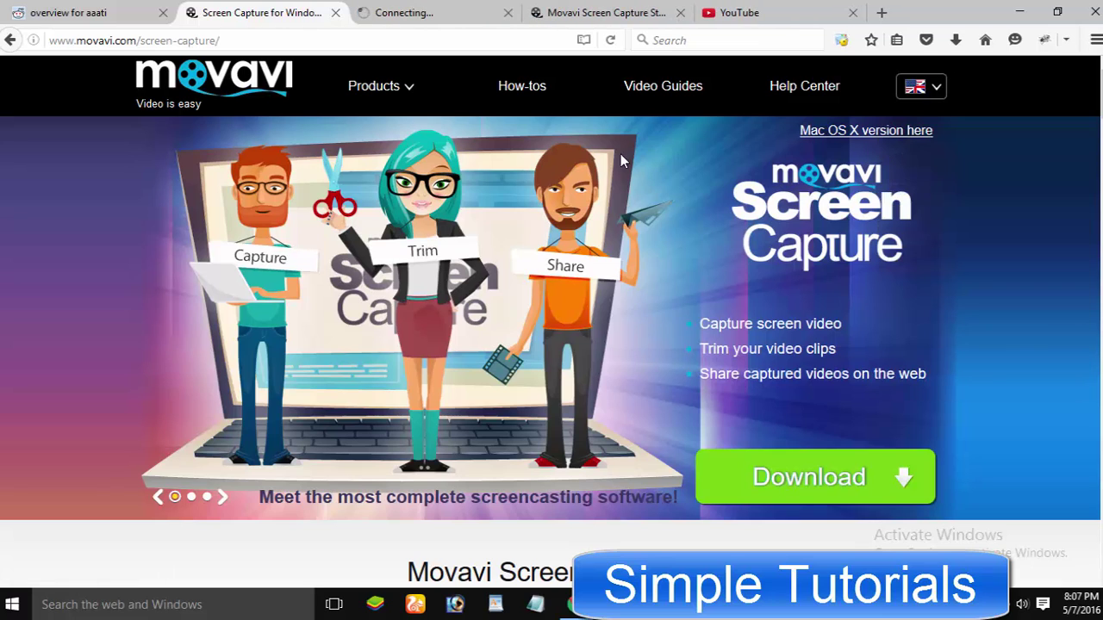
Step: Scroll through the Mac recorder page's tech specs and supported formats
{"action": "left_click", "coordinate": [422, 10]}
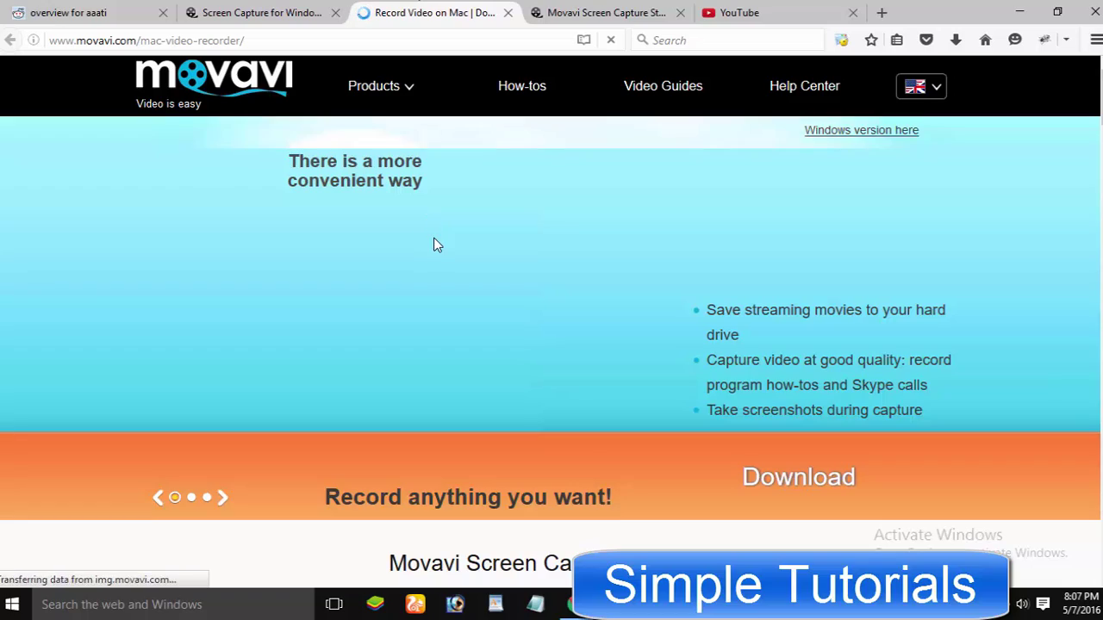
{"action": "scroll", "coordinate": [434, 242], "scroll_direction": "down", "scroll_amount": 5}
{"action": "scroll", "coordinate": [433, 241], "scroll_direction": "down", "scroll_amount": 12}
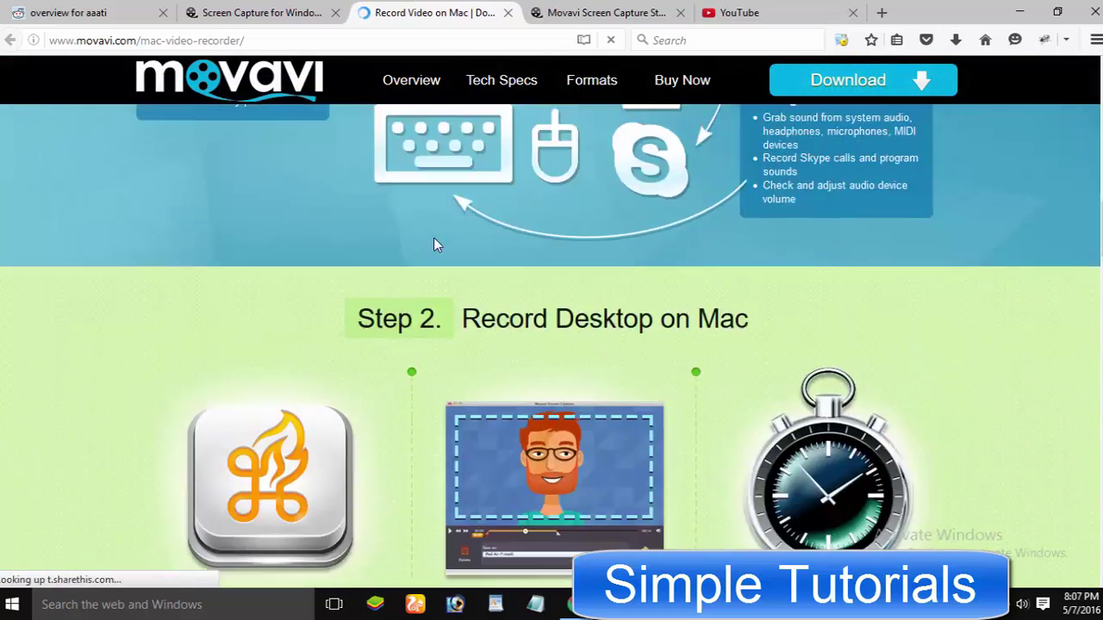
{"action": "scroll", "coordinate": [433, 245], "scroll_direction": "down", "scroll_amount": 13}
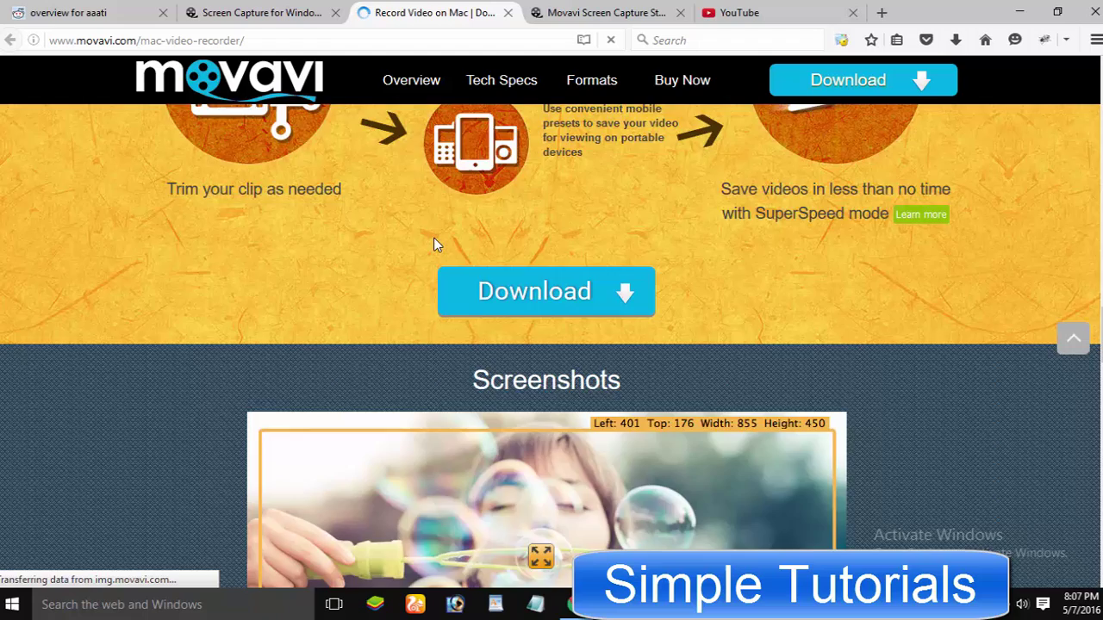
{"action": "scroll", "coordinate": [435, 245], "scroll_direction": "up", "scroll_amount": 2}
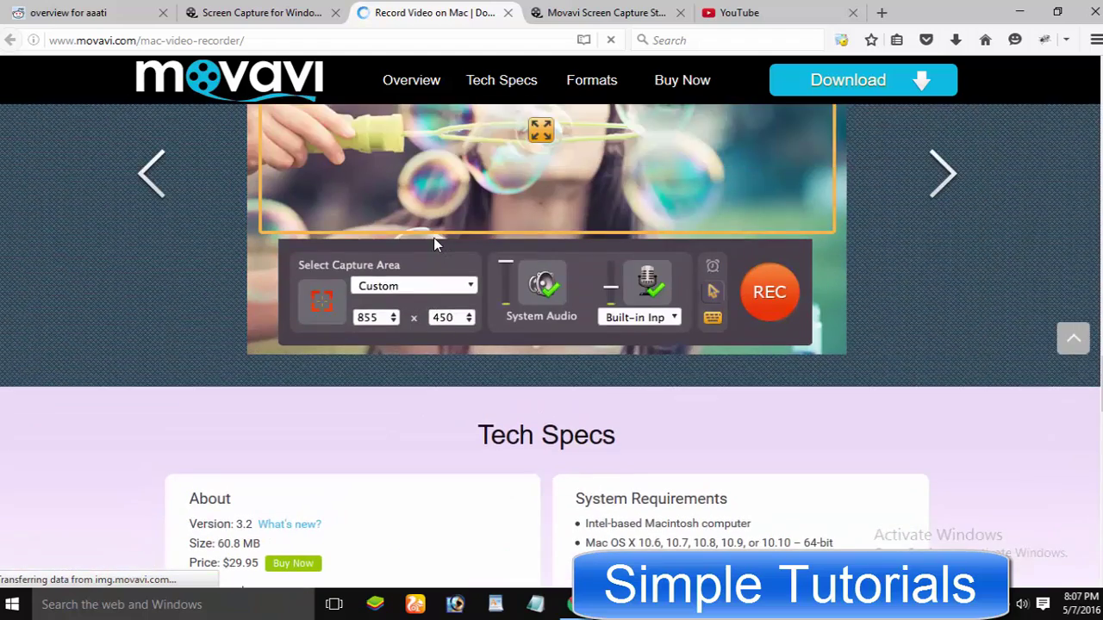
{"action": "scroll", "coordinate": [435, 245], "scroll_direction": "down", "scroll_amount": 6}
{"action": "scroll", "coordinate": [436, 244], "scroll_direction": "down", "scroll_amount": 3}
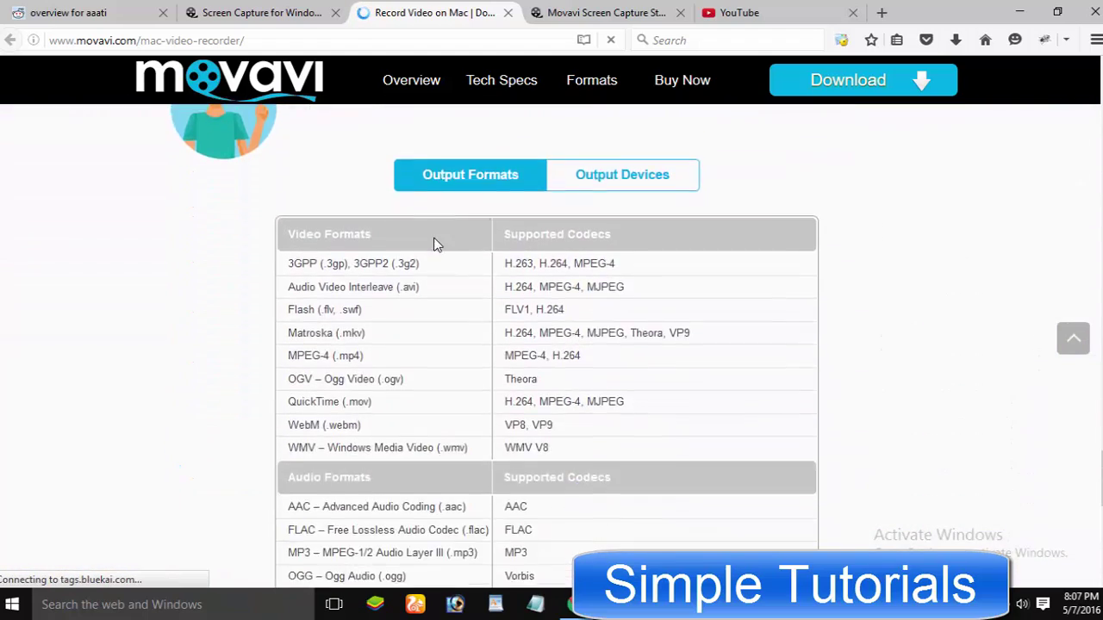
{"action": "scroll", "coordinate": [435, 245], "scroll_direction": "up", "scroll_amount": 4}
{"action": "scroll", "coordinate": [433, 246], "scroll_direction": "up", "scroll_amount": 2}
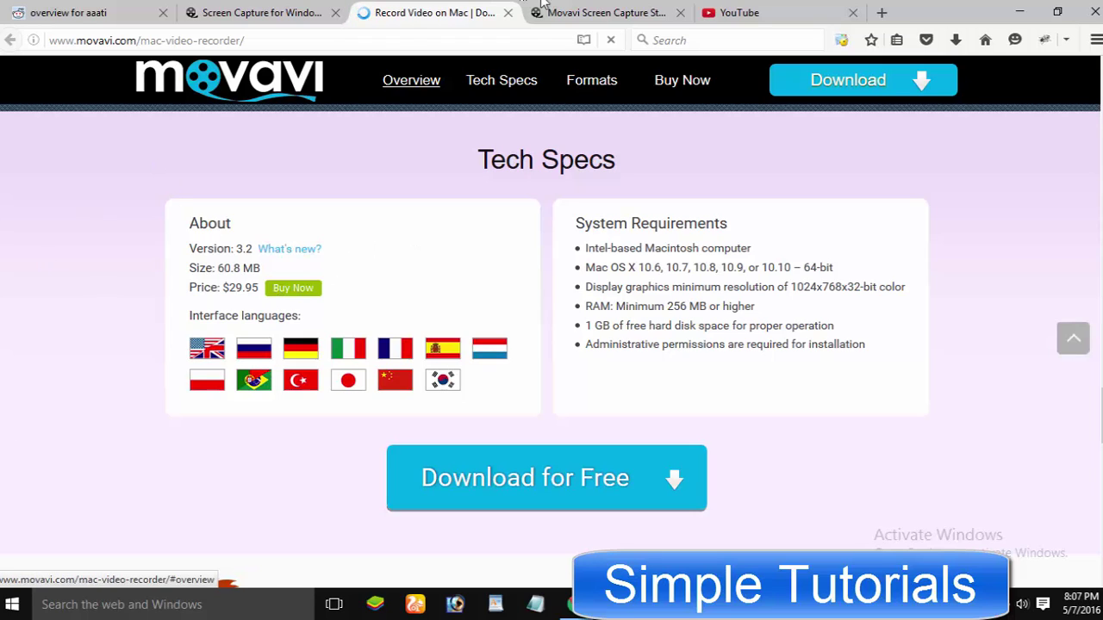
Step: Glance at the YouTube tab and open the Desktop folder in File Explorer
{"action": "left_click", "coordinate": [818, 10]}
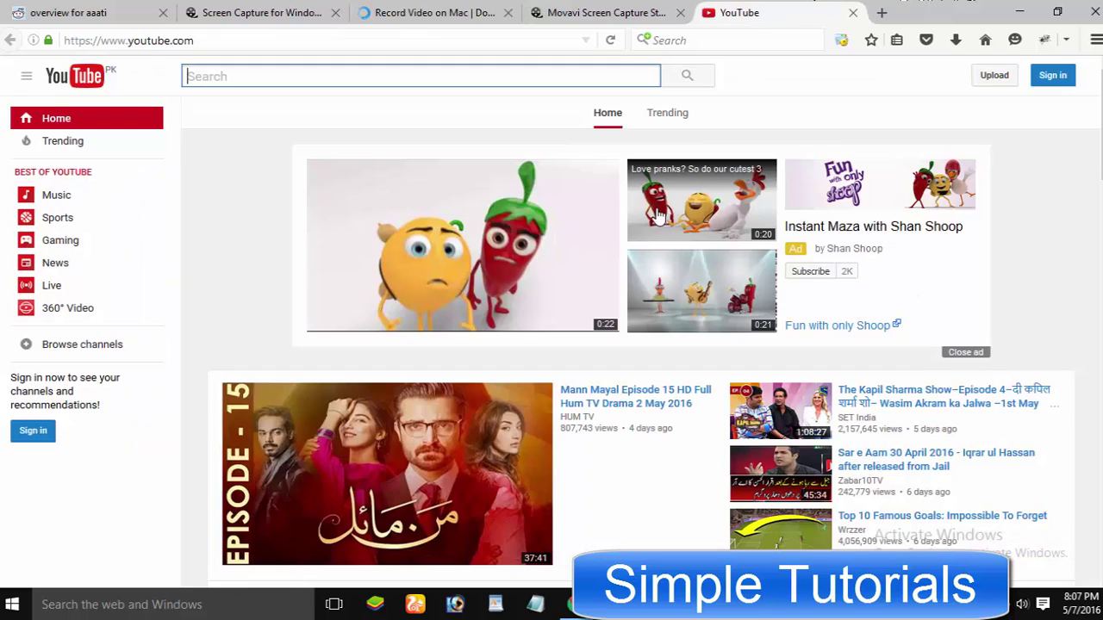
{"action": "scroll", "coordinate": [844, 250], "scroll_direction": "down", "scroll_amount": 6}
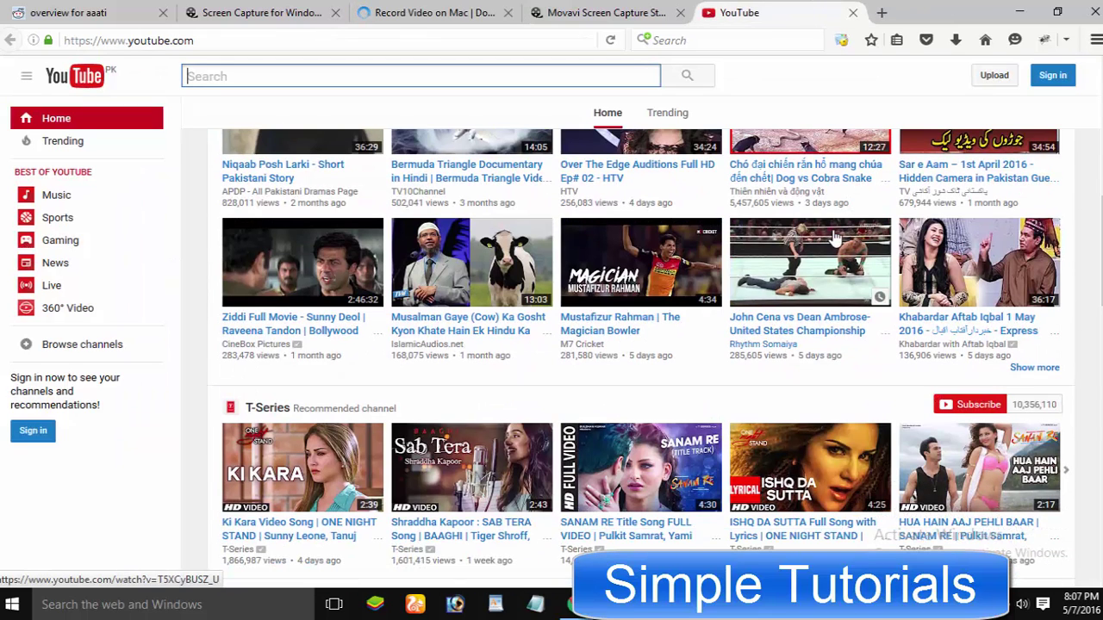
{"action": "left_click", "coordinate": [535, 604]}
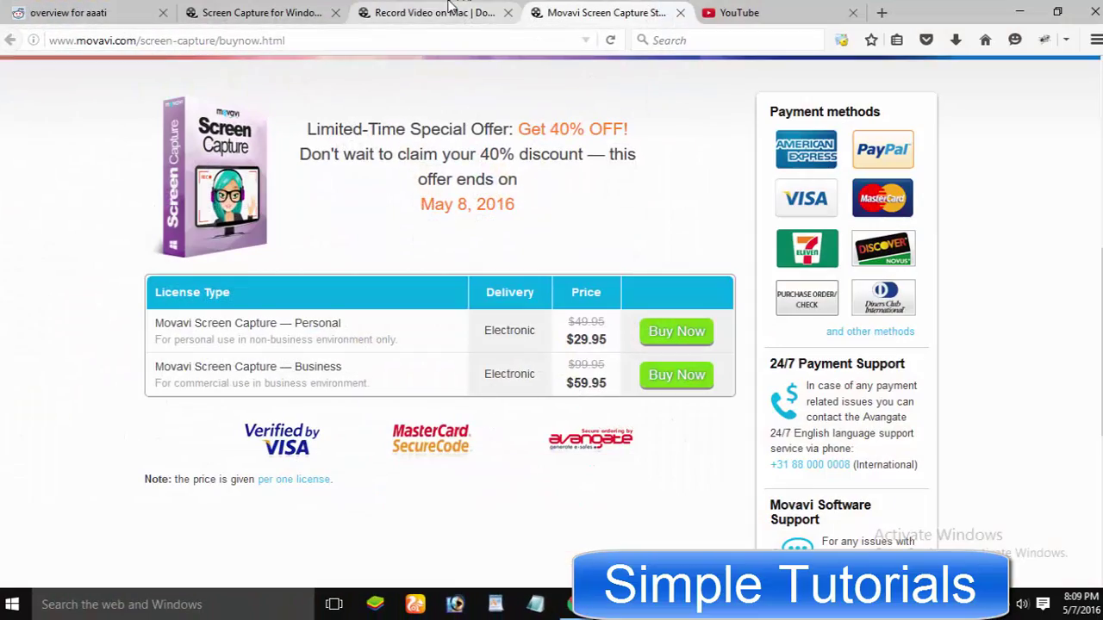
Step: Recheck the Mac page, then return to and scroll the Screen Capture for Windows page
{"action": "left_click", "coordinate": [448, 9]}
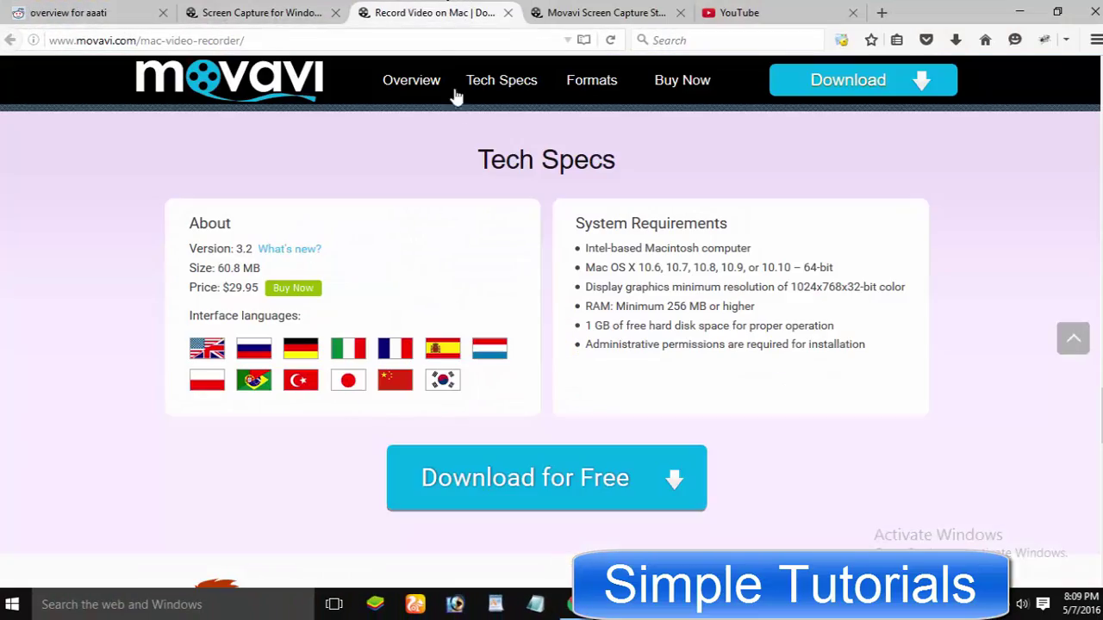
{"action": "scroll", "coordinate": [634, 374], "scroll_direction": "down", "scroll_amount": 4}
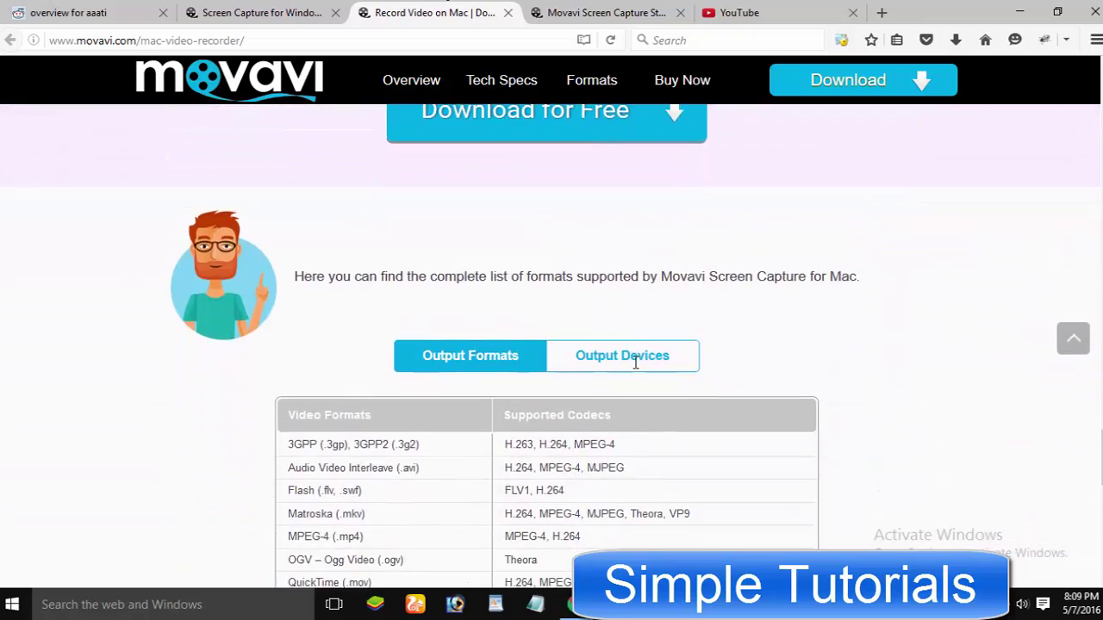
{"action": "scroll", "coordinate": [635, 357], "scroll_direction": "up", "scroll_amount": 5}
{"action": "scroll", "coordinate": [596, 308], "scroll_direction": "up", "scroll_amount": 6}
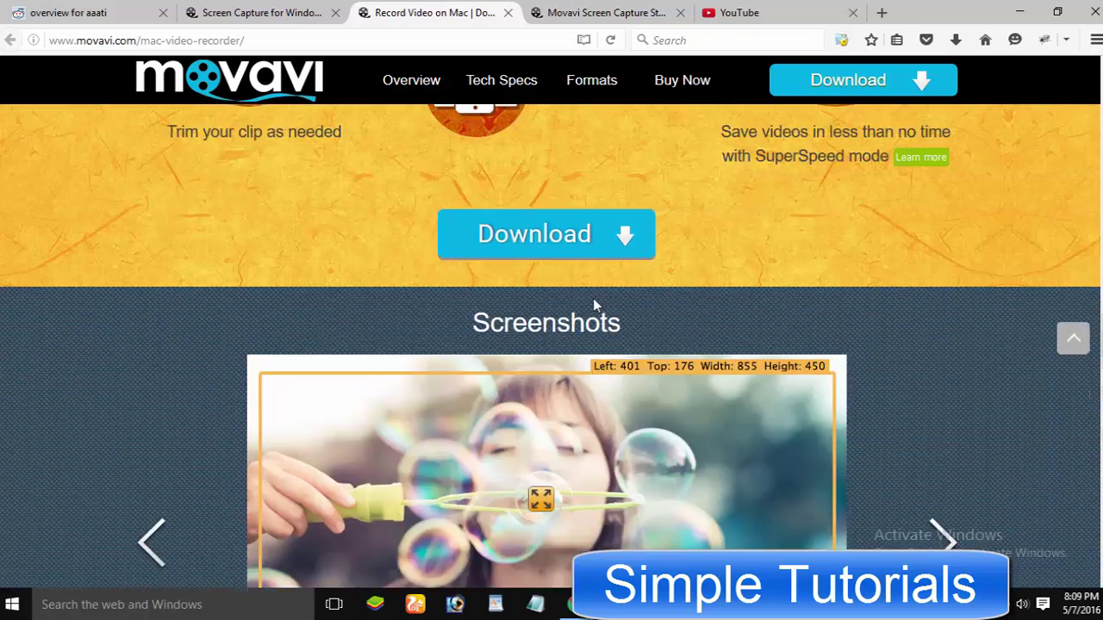
{"action": "scroll", "coordinate": [593, 305], "scroll_direction": "down", "scroll_amount": 8}
{"action": "scroll", "coordinate": [593, 305], "scroll_direction": "down", "scroll_amount": 10}
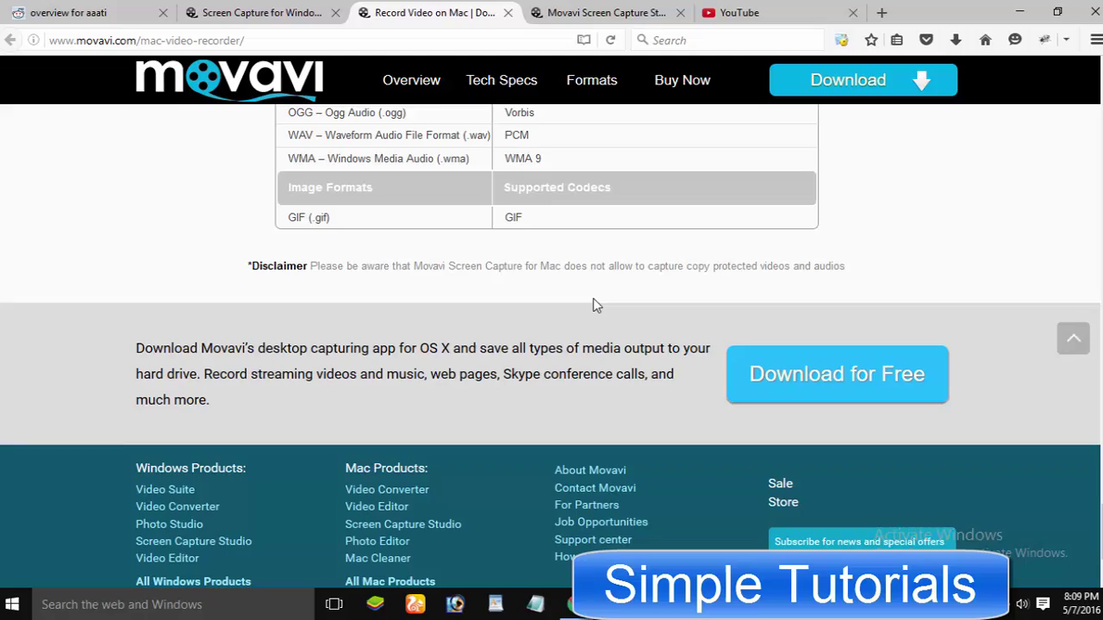
{"action": "left_click", "coordinate": [306, 12]}
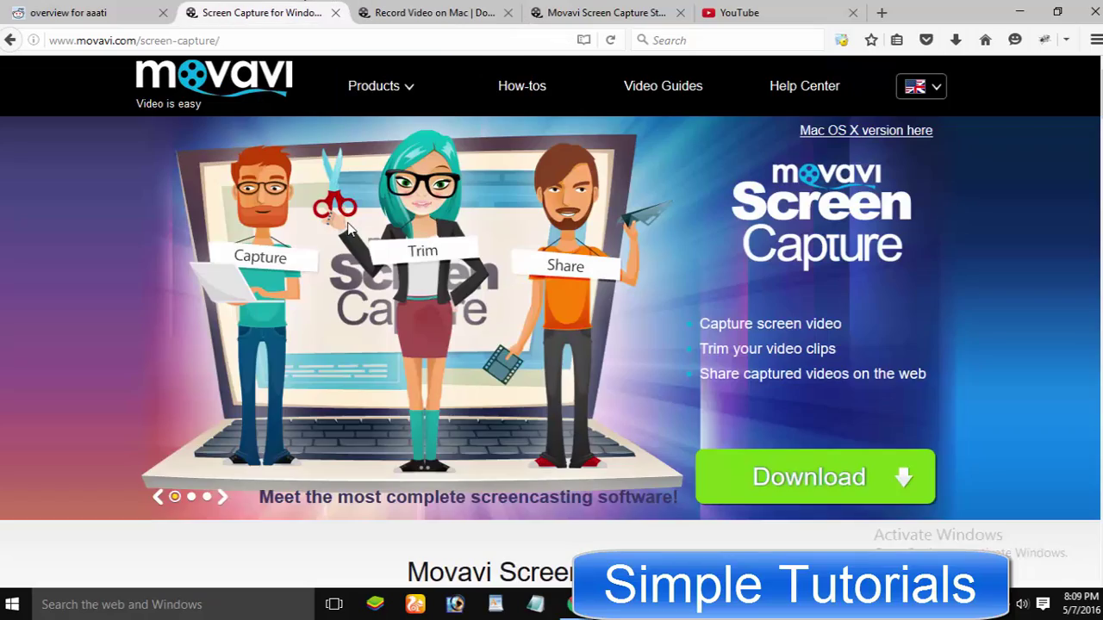
{"action": "scroll", "coordinate": [347, 226], "scroll_direction": "down", "scroll_amount": 20}
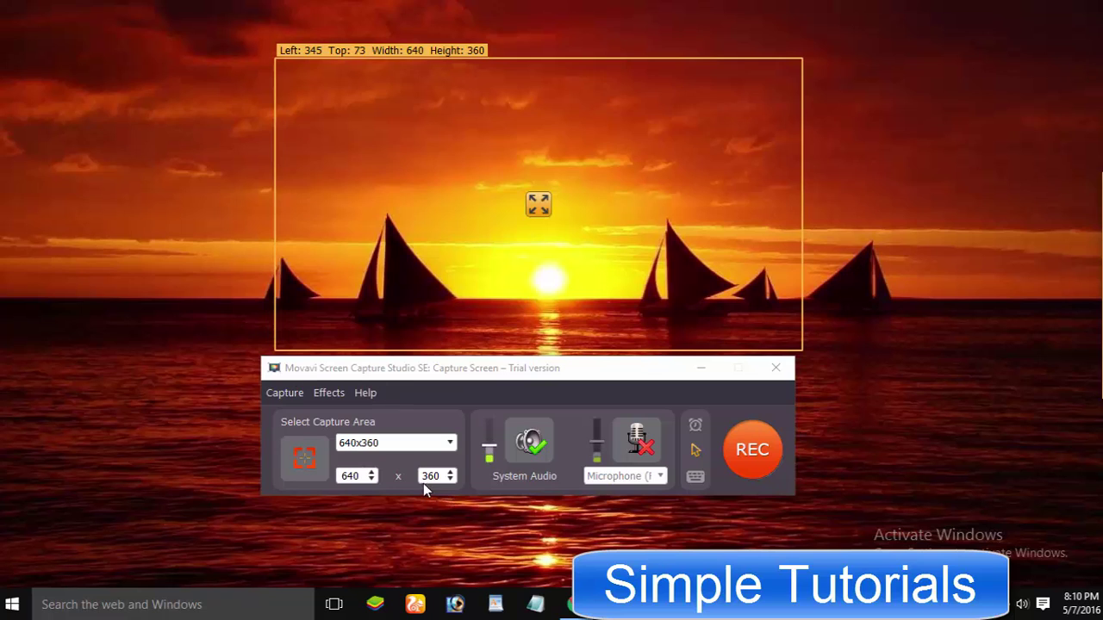
Step: Try the 852x480 and 800x600 presets, then drag a full-screen 1342×768 capture area
{"action": "left_click", "coordinate": [407, 455]}
{"action": "left_click", "coordinate": [388, 405]}
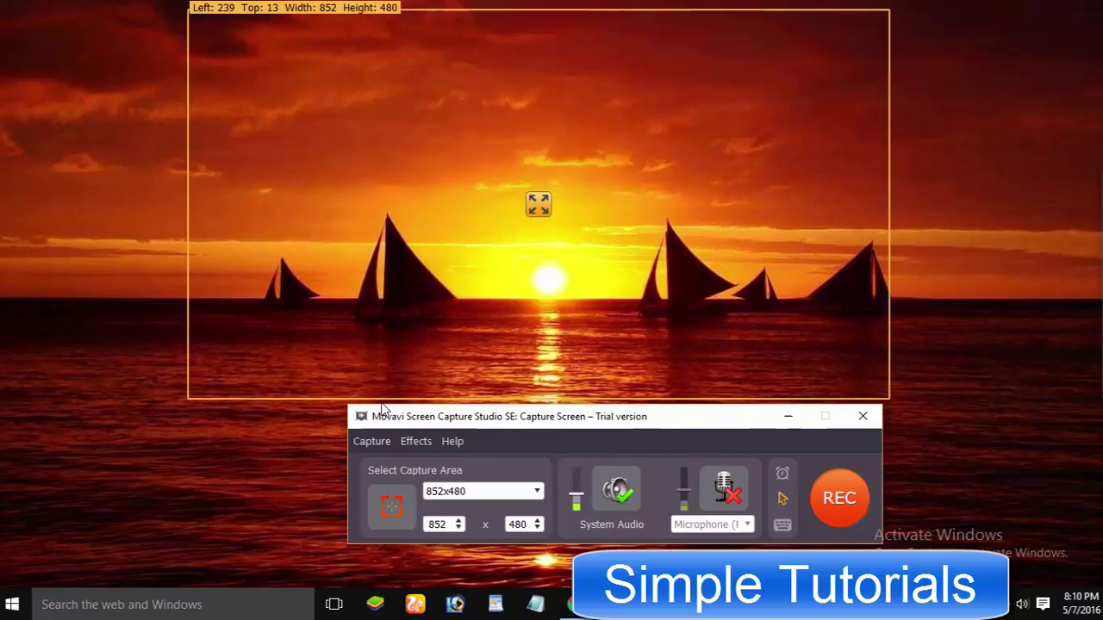
{"action": "left_click", "coordinate": [527, 492]}
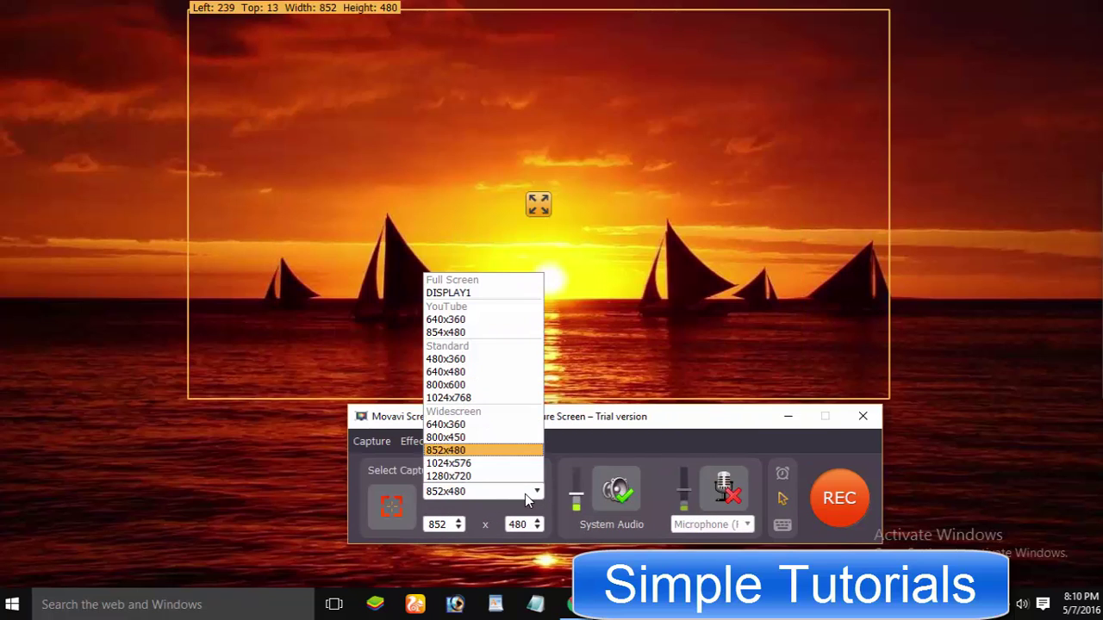
{"action": "left_click", "coordinate": [488, 393]}
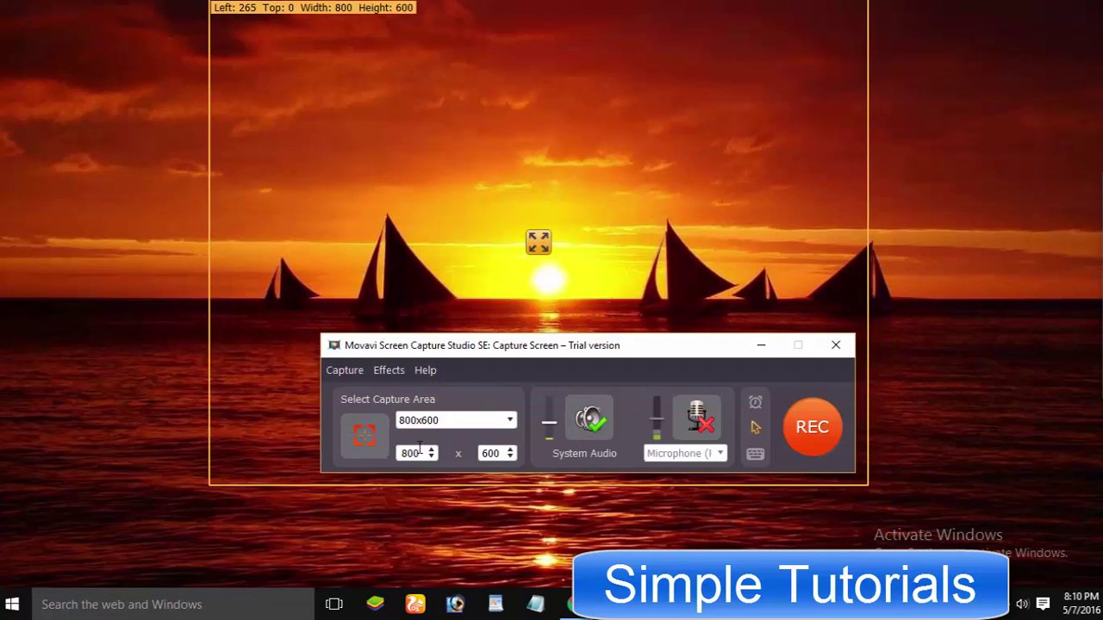
{"action": "left_click", "coordinate": [363, 435]}
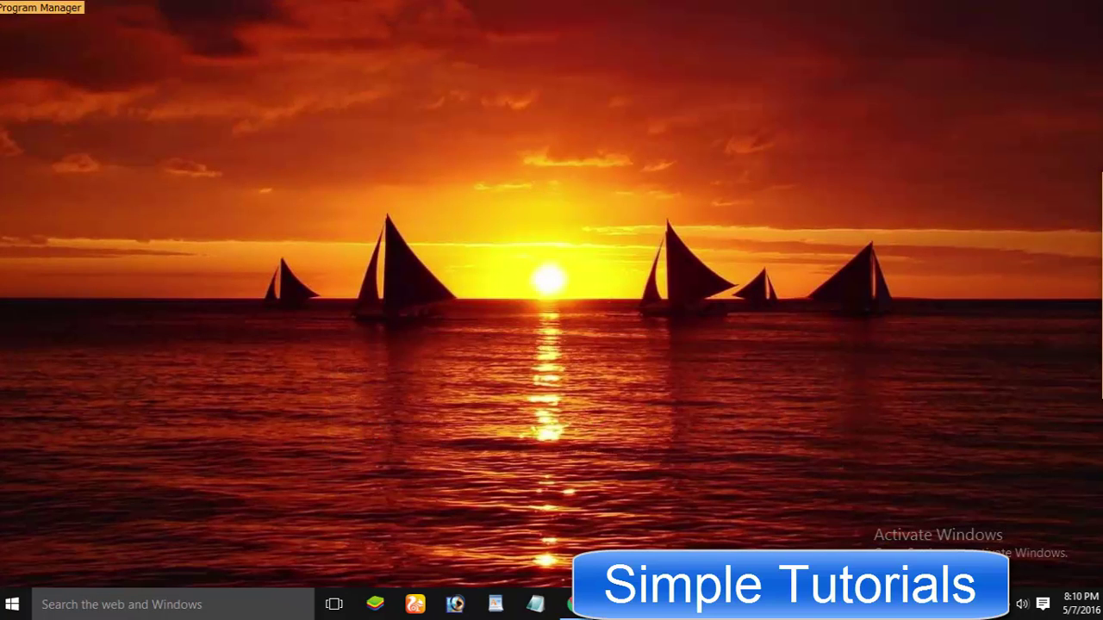
{"action": "left_click_drag", "start_coordinate": [0, 0], "coordinate": [1096, 619]}
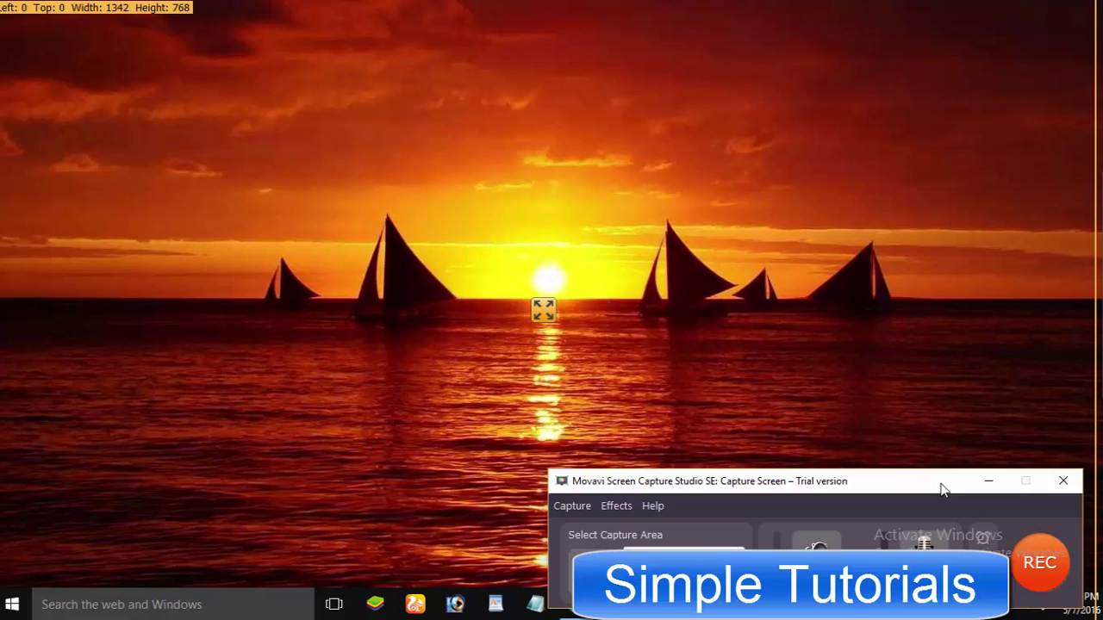
Step: Move the capture window aside, frame the YouTube player at 870×489, and record a 7-second clip
{"action": "left_click_drag", "start_coordinate": [941, 490], "coordinate": [829, 328]}
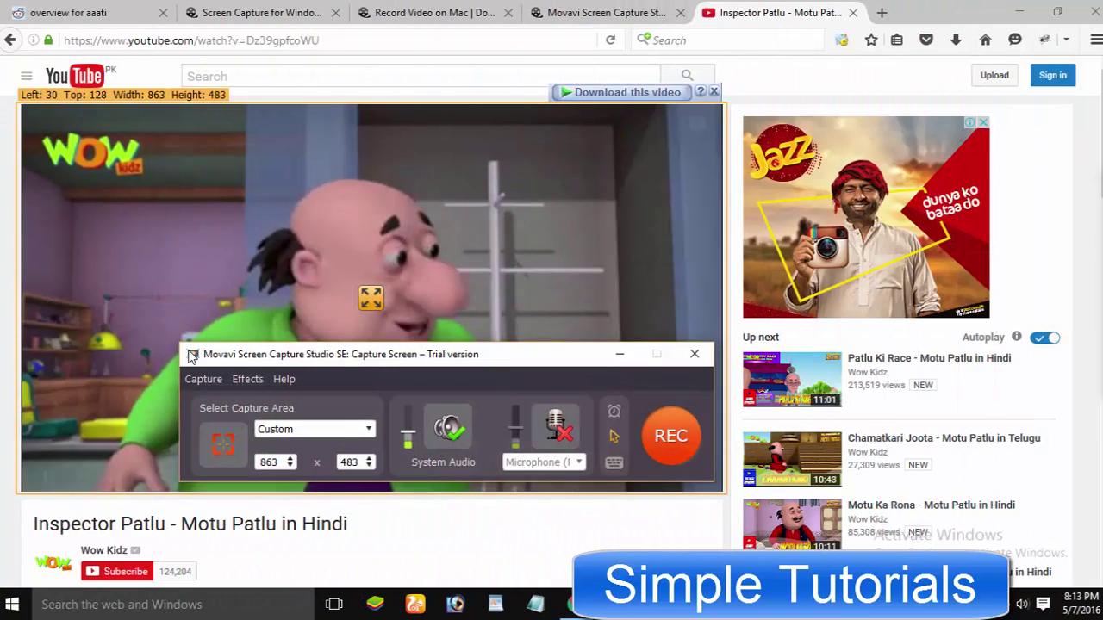
{"action": "left_click", "coordinate": [223, 435]}
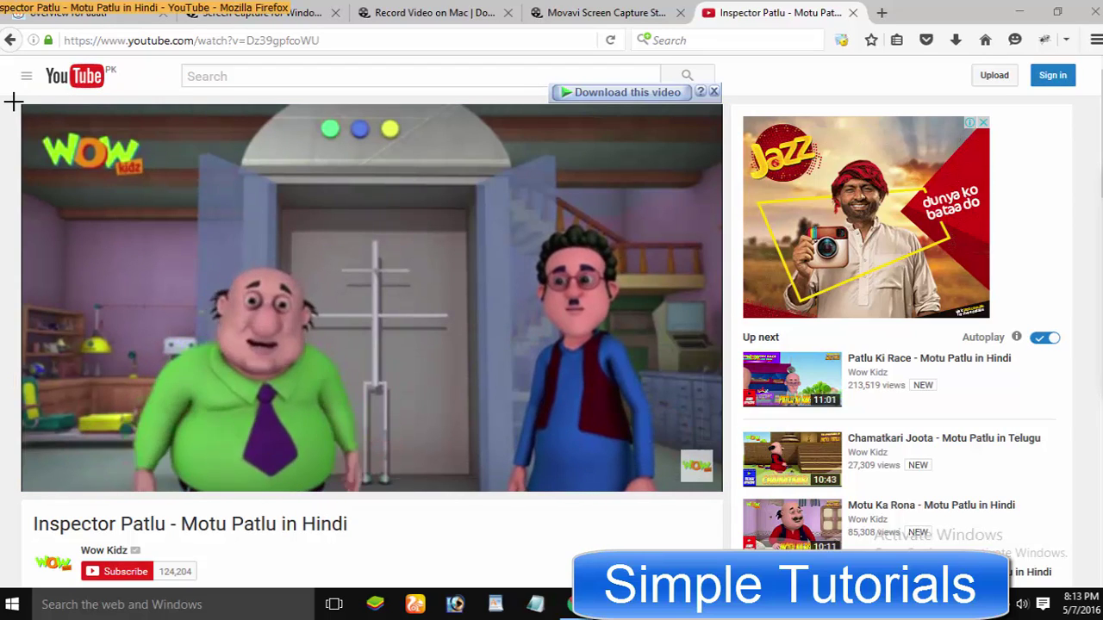
{"action": "left_click_drag", "start_coordinate": [13, 102], "coordinate": [730, 496]}
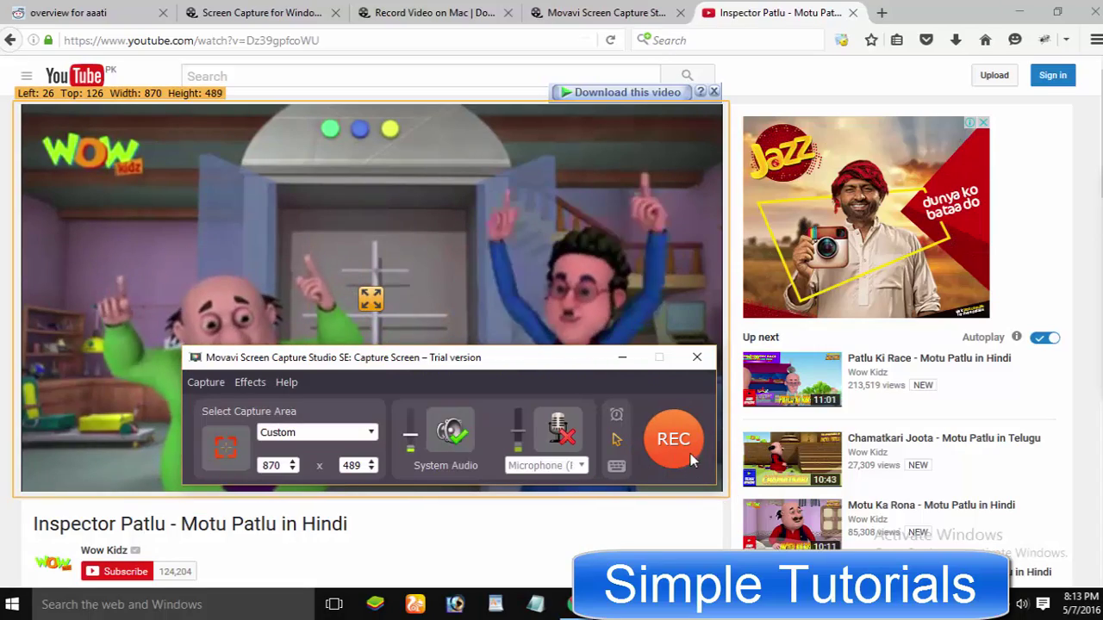
{"action": "left_click", "coordinate": [685, 453]}
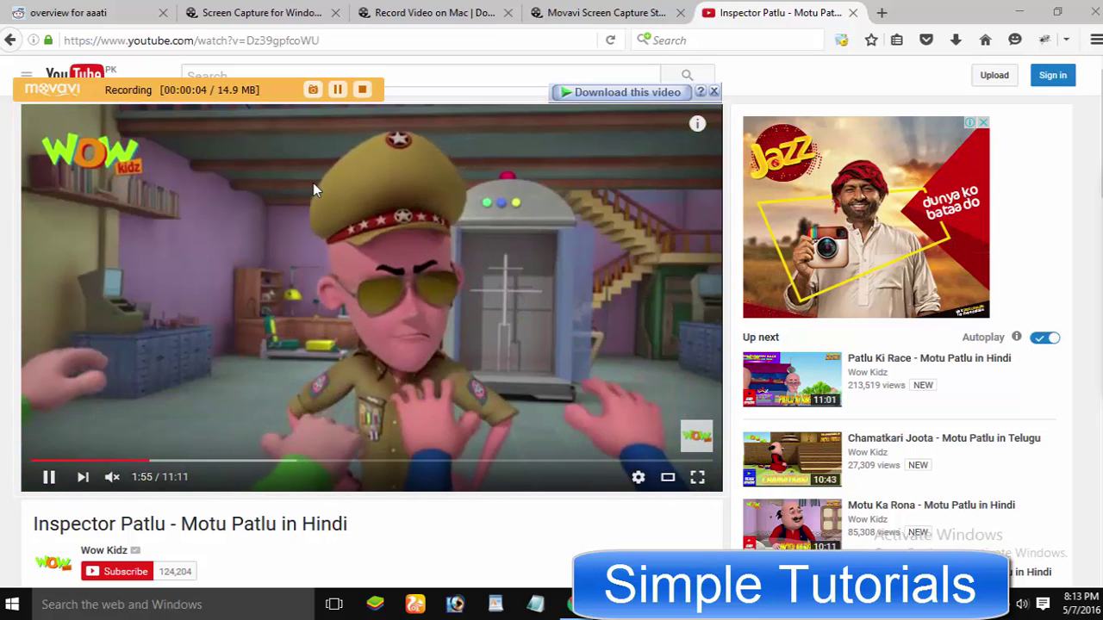
{"action": "left_click", "coordinate": [368, 93]}
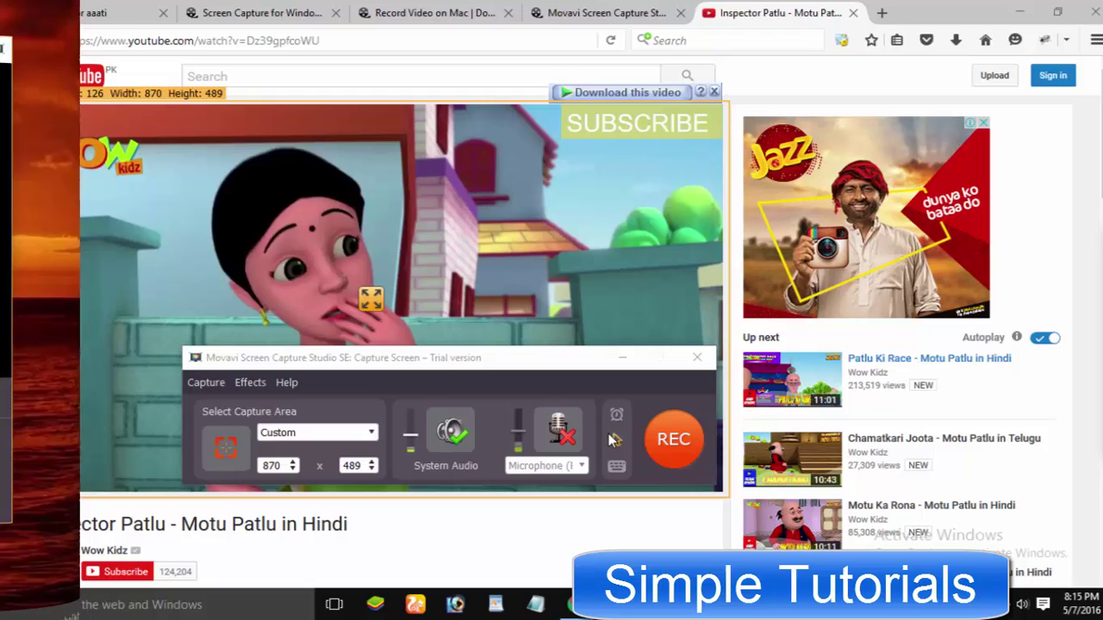
Step: Save a PNG screenshot, view it from the Screenshots folder, and start a new recording past the trial notice
{"action": "left_click", "coordinate": [250, 382]}
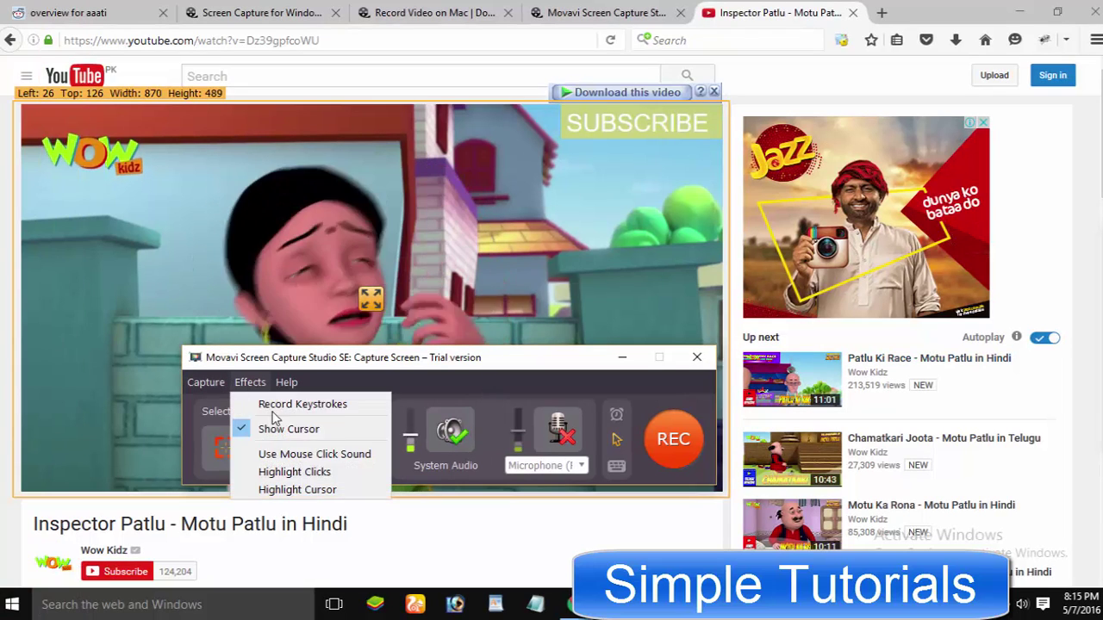
{"action": "mouse_move", "coordinate": [206, 383]}
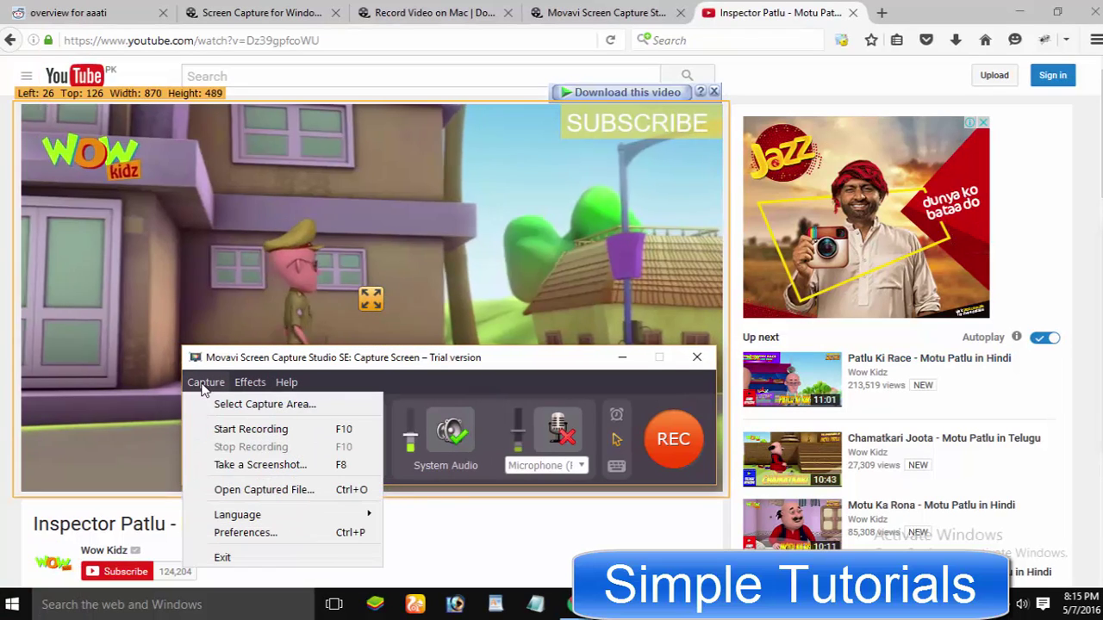
{"action": "left_click", "coordinate": [326, 463]}
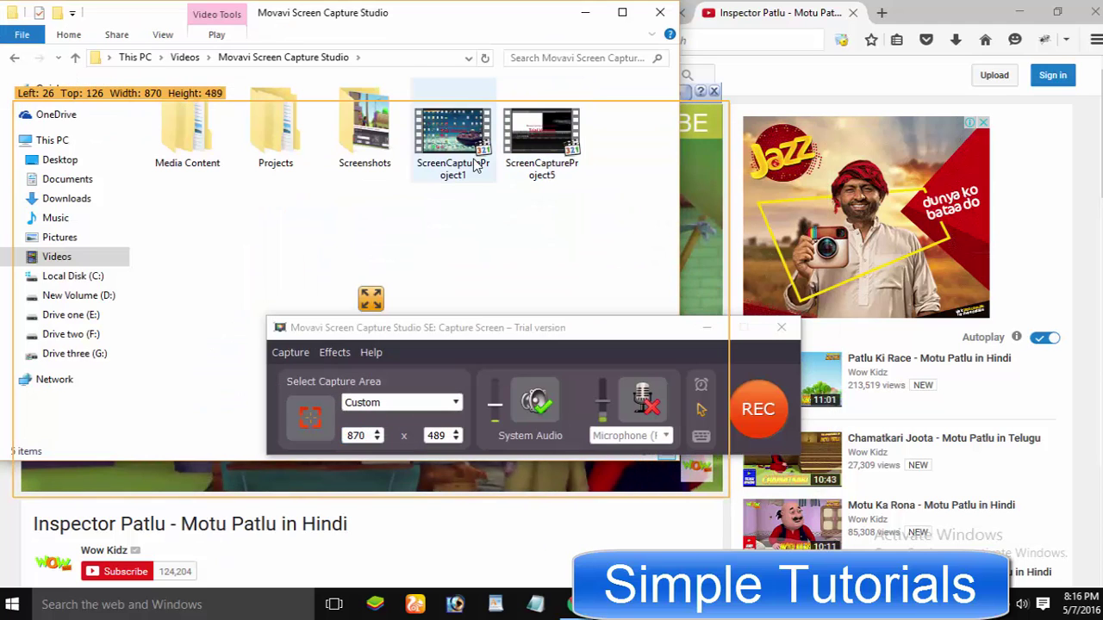
{"action": "left_click", "coordinate": [465, 159]}
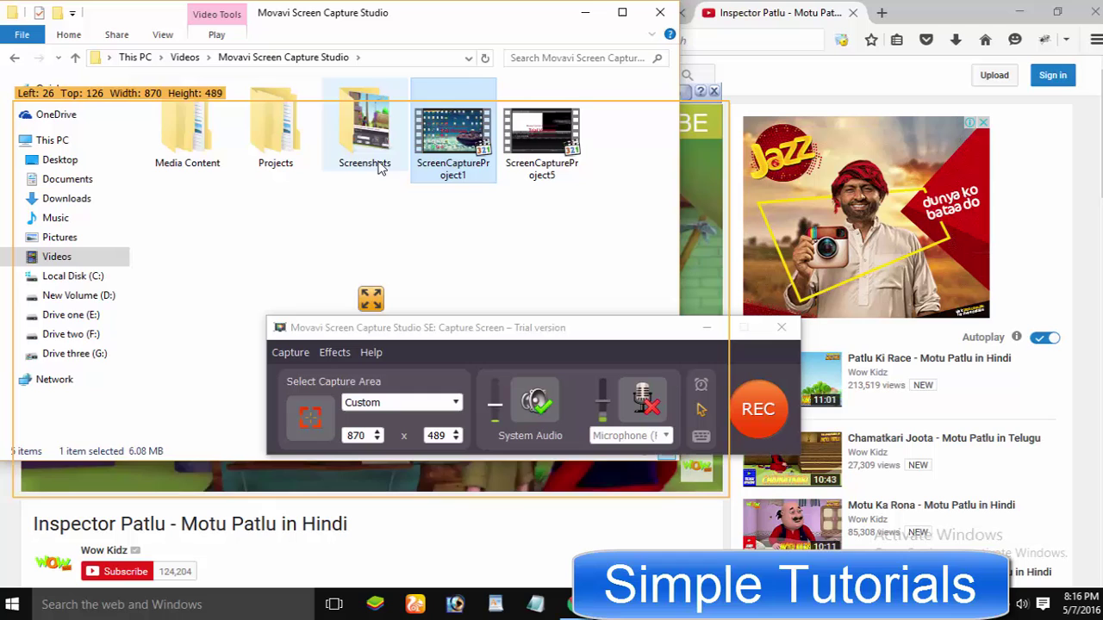
{"action": "left_click", "coordinate": [367, 168]}
{"action": "double_click", "coordinate": [367, 168]}
{"action": "double_click", "coordinate": [517, 198]}
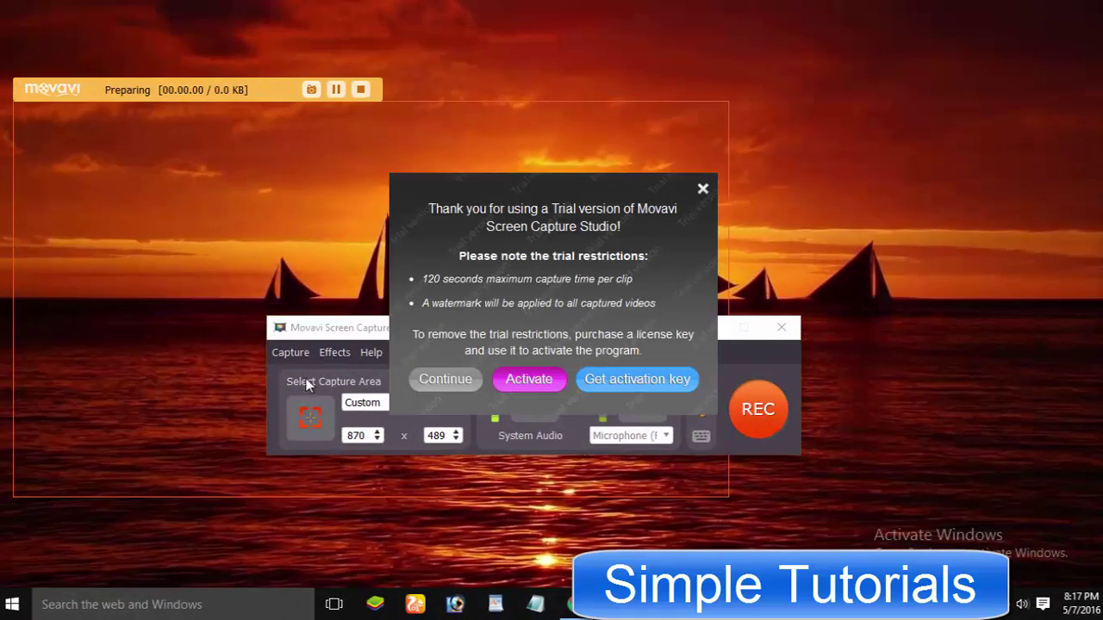
{"action": "left_click", "coordinate": [443, 379]}
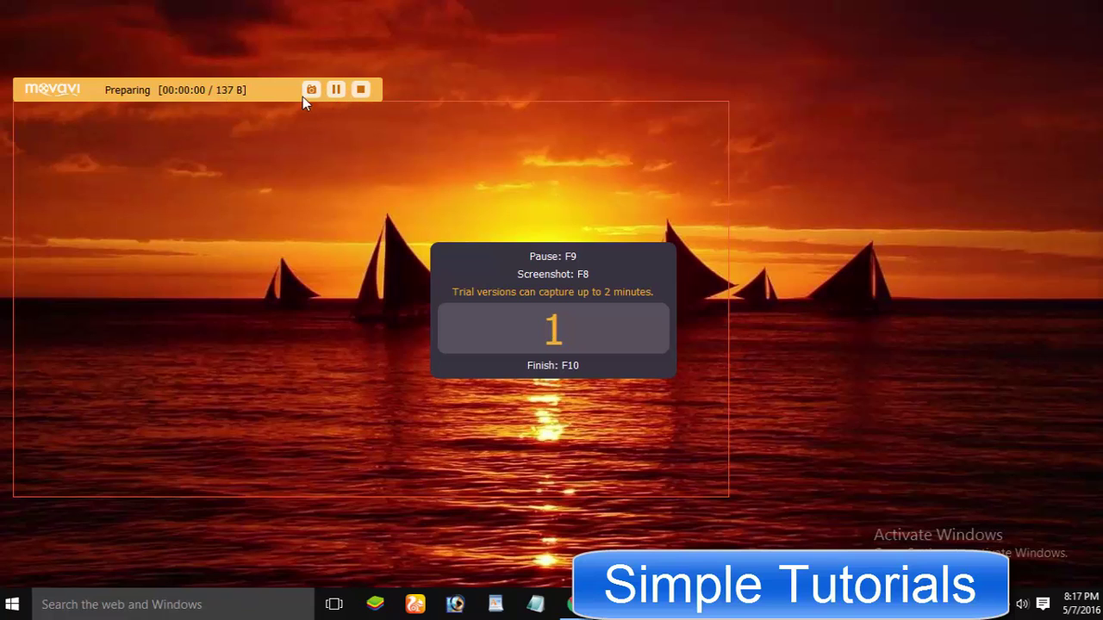
Step: Stop the 4-second recording and play back ScreenCaptureProject9 in the preview window
{"action": "left_click", "coordinate": [361, 89]}
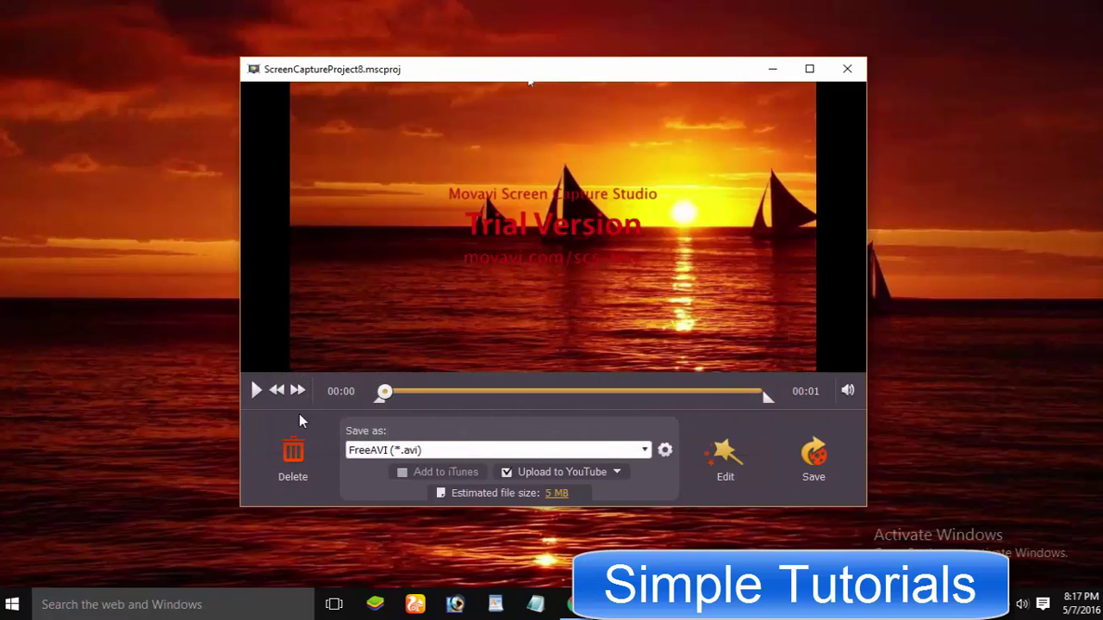
{"action": "left_click", "coordinate": [259, 393]}
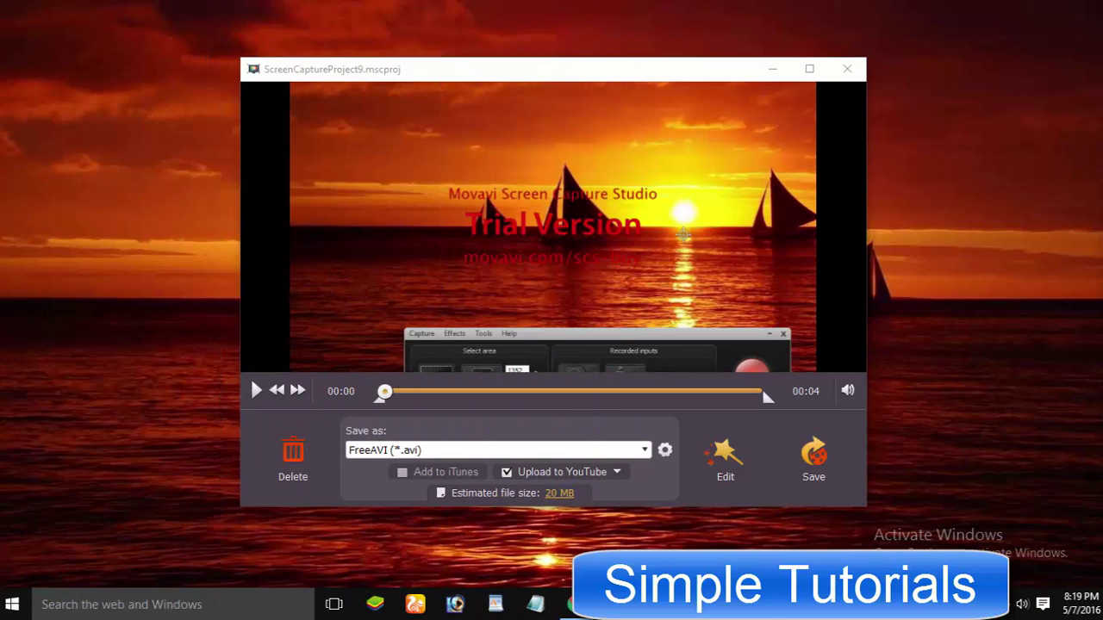
Step: Switch off uploading to YouTube in the upload destinations list
{"action": "left_click", "coordinate": [653, 451]}
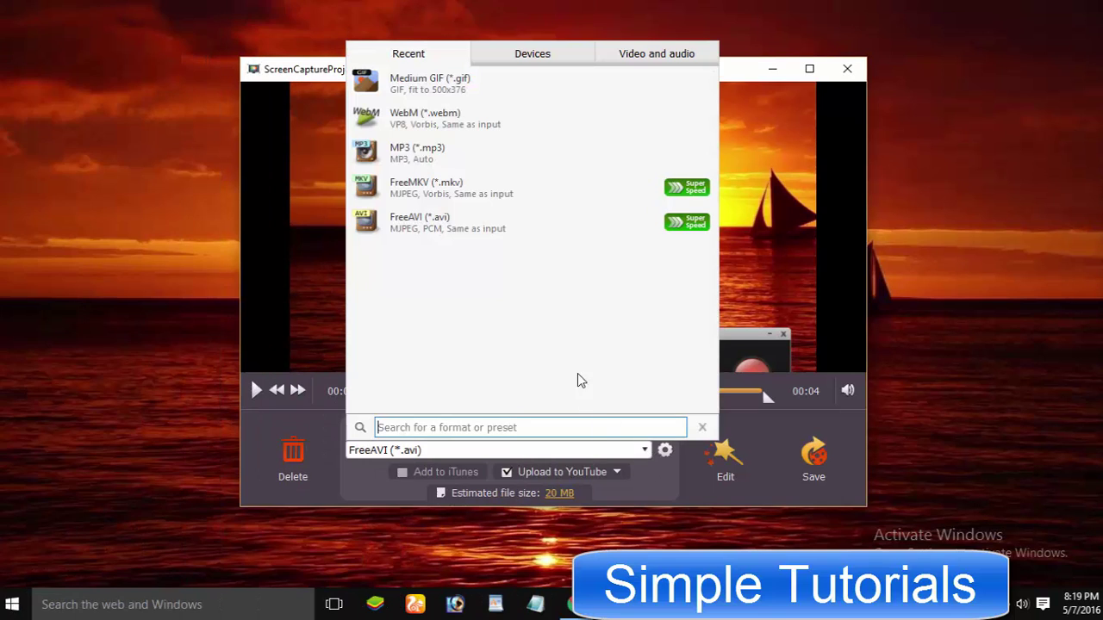
{"action": "left_click", "coordinate": [751, 412]}
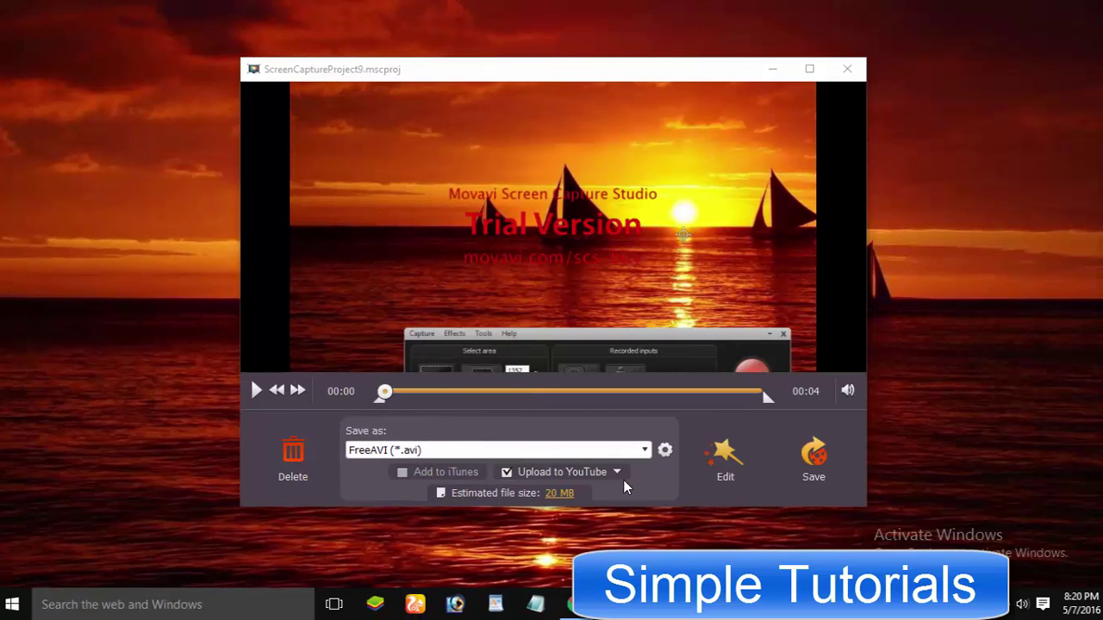
{"action": "left_click", "coordinate": [618, 472]}
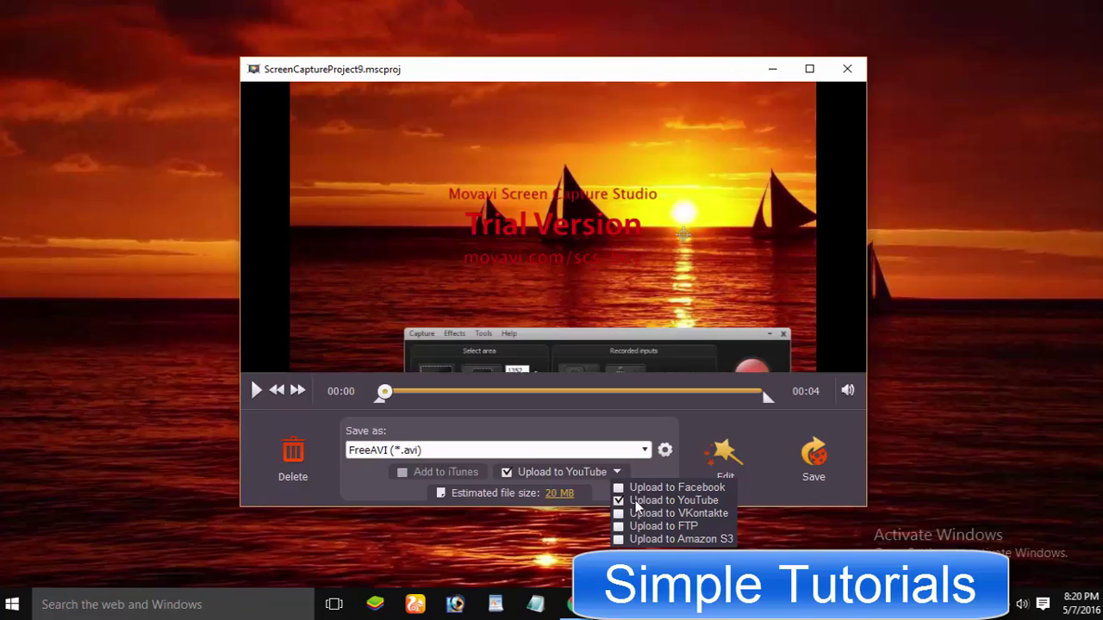
{"action": "left_click", "coordinate": [636, 501]}
{"action": "left_click", "coordinate": [654, 502]}
{"action": "left_click", "coordinate": [527, 512]}
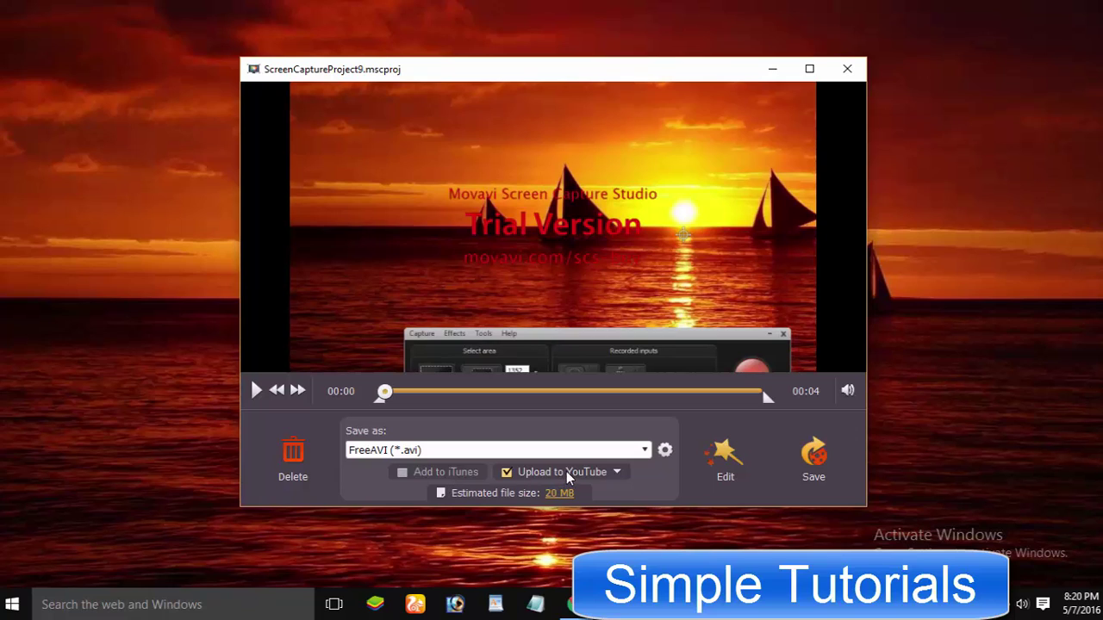
{"action": "left_click", "coordinate": [592, 479]}
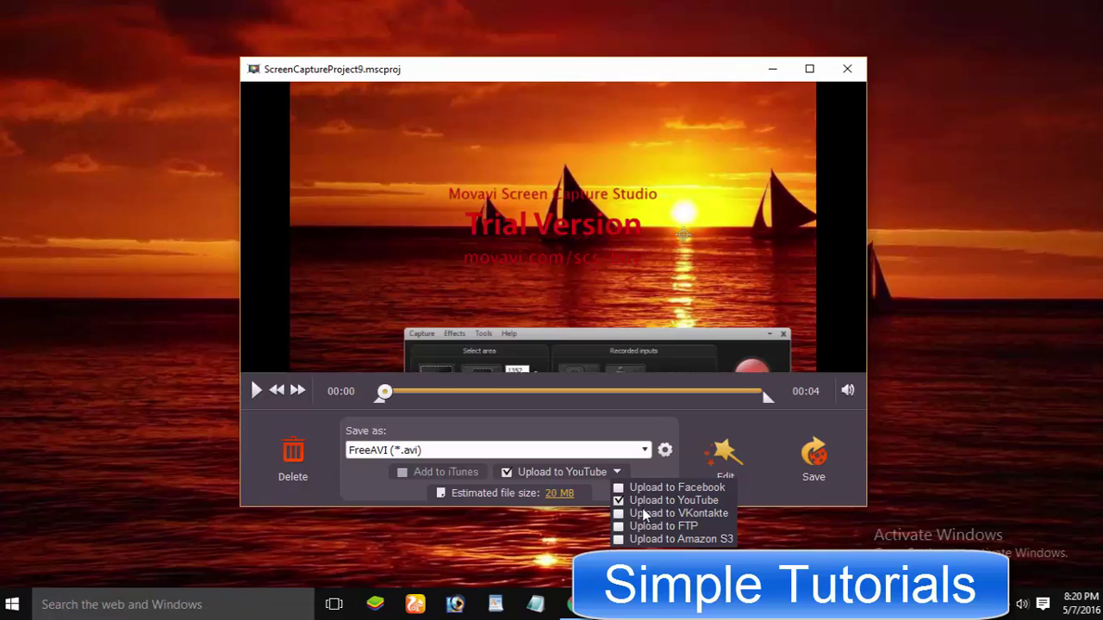
{"action": "left_click", "coordinate": [638, 505]}
{"action": "left_click", "coordinate": [637, 503]}
{"action": "left_click", "coordinate": [564, 476]}
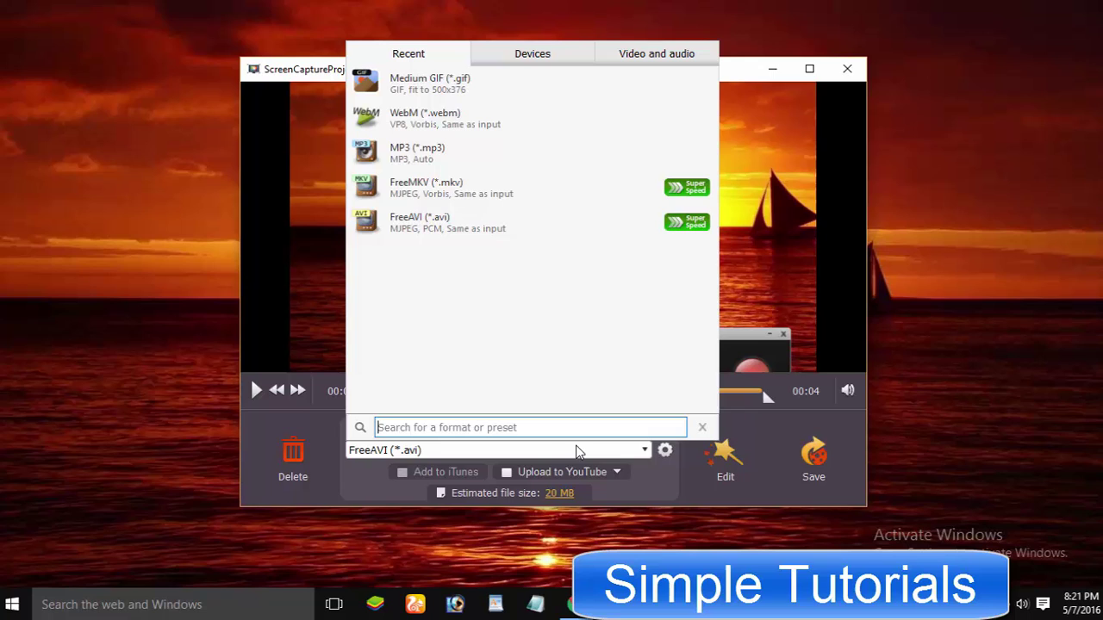
Step: Browse the portable-device presets and the video and audio formats in the format picker
{"action": "left_click", "coordinate": [517, 61]}
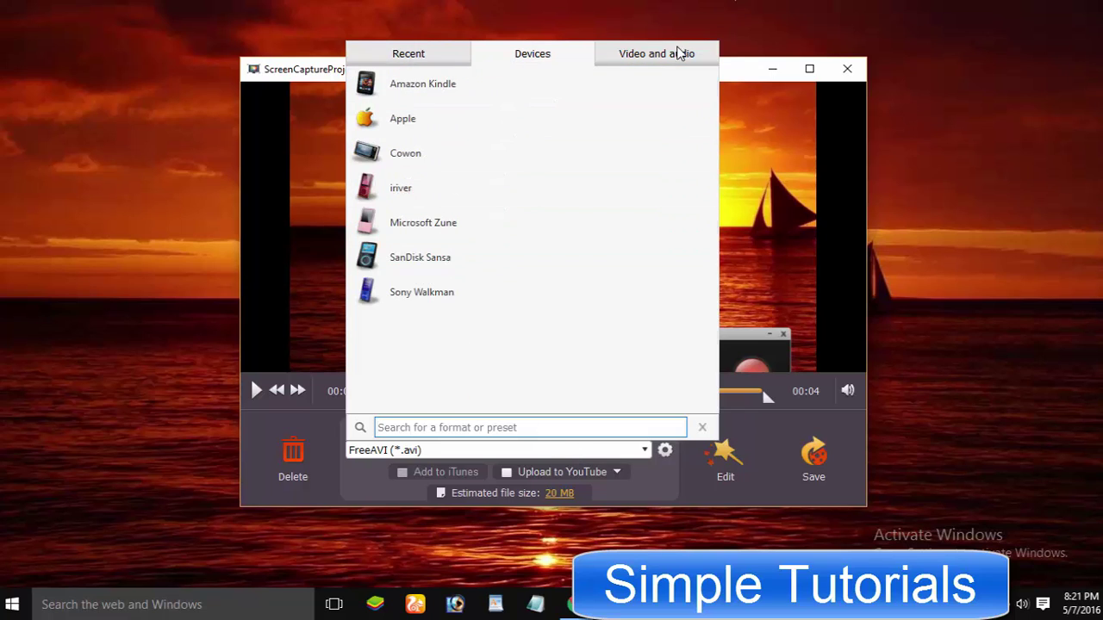
{"action": "left_click", "coordinate": [681, 53]}
{"action": "scroll", "coordinate": [569, 251], "scroll_direction": "down", "scroll_amount": 2}
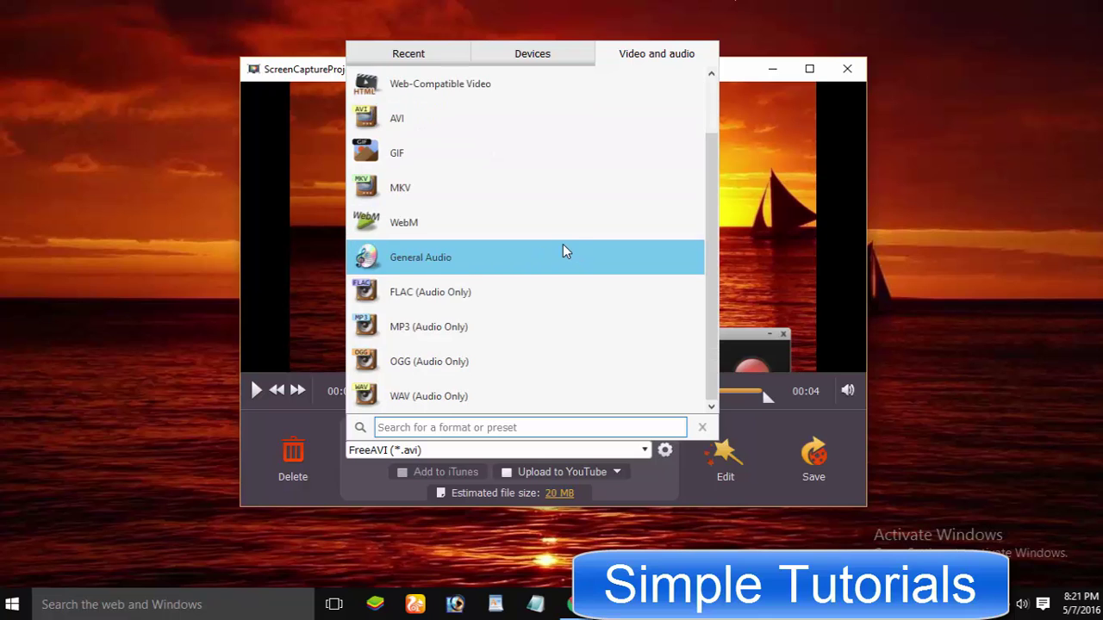
{"action": "scroll", "coordinate": [565, 246], "scroll_direction": "up", "scroll_amount": 2}
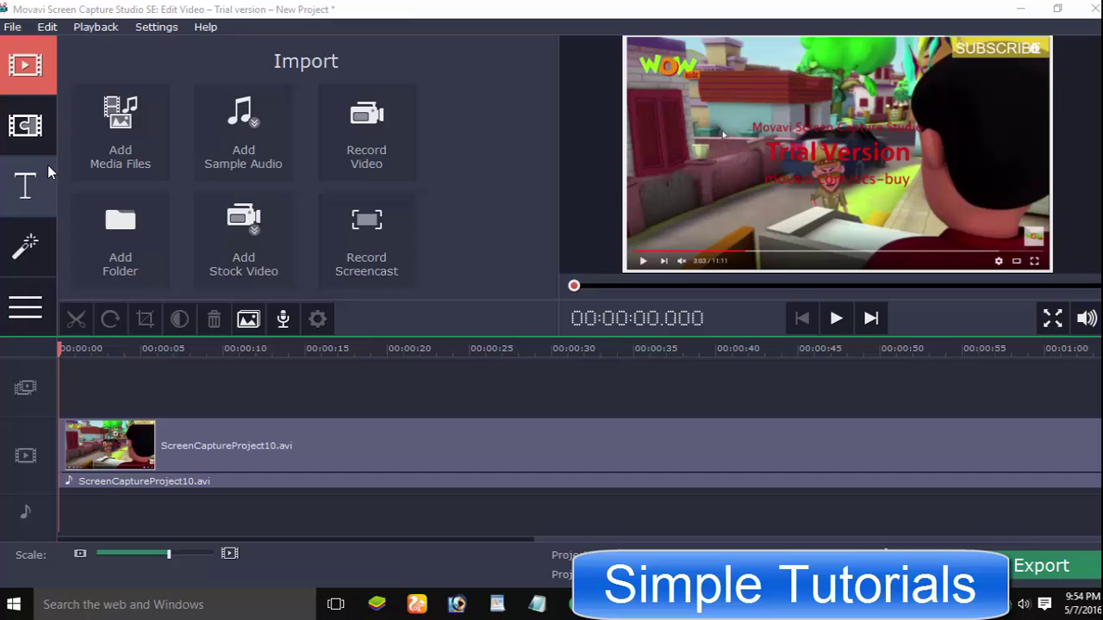
Step: Browse the Transitions, Titles and Filters galleries and dismiss the low battery warning
{"action": "left_click", "coordinate": [25, 127]}
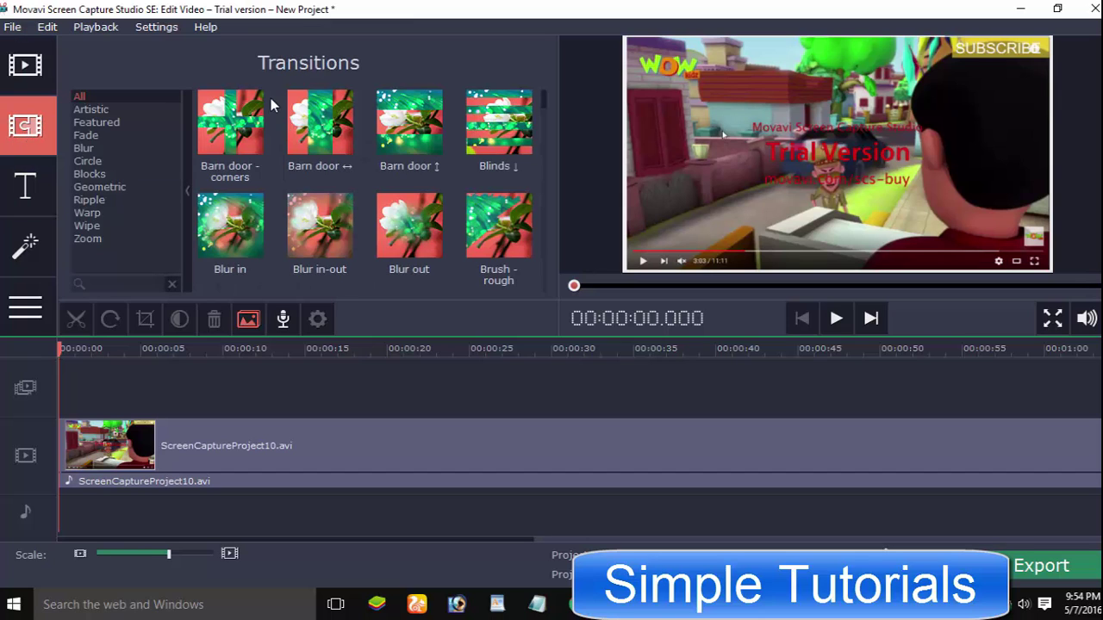
{"action": "left_click", "coordinate": [12, 200]}
{"action": "left_click", "coordinate": [26, 245]}
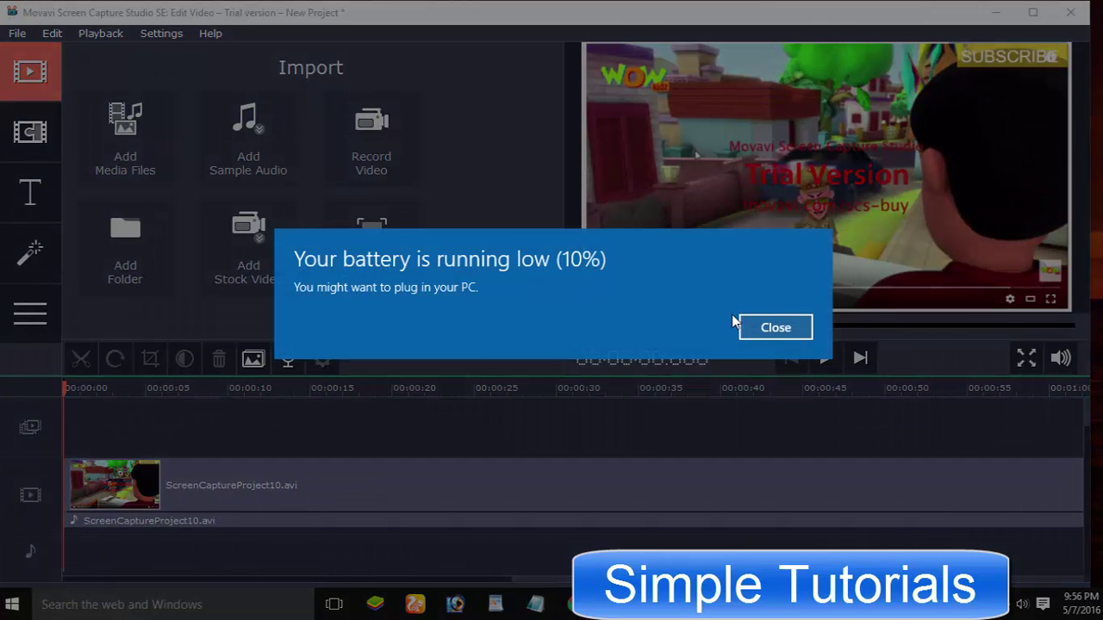
{"action": "left_click", "coordinate": [758, 328]}
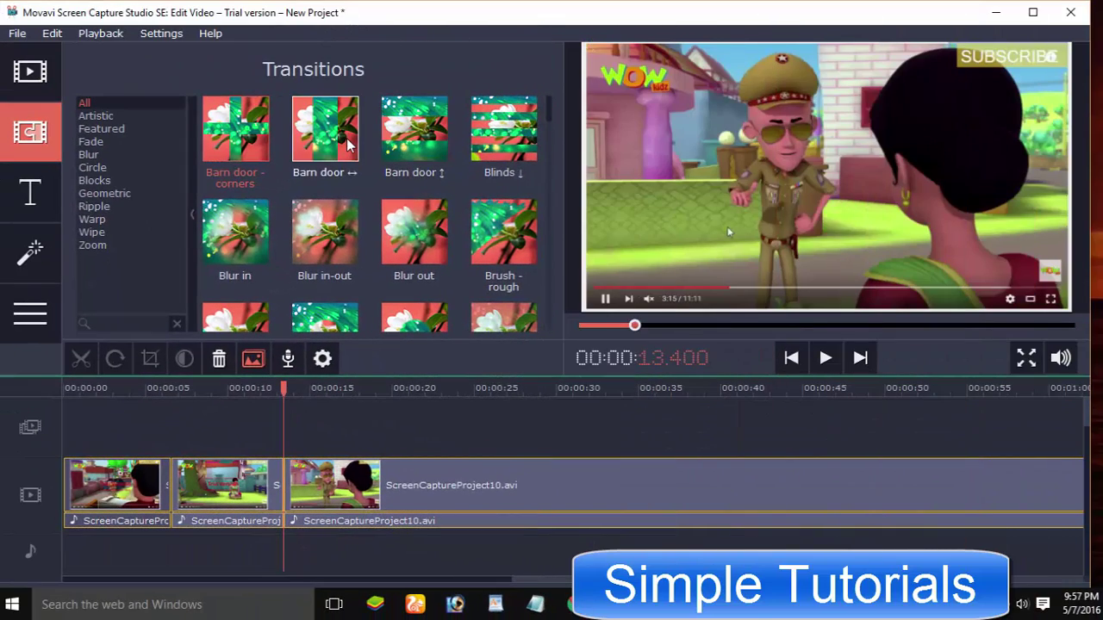
Step: Add a Barn door transition between the first two clips and preview it
{"action": "left_click", "coordinate": [347, 147]}
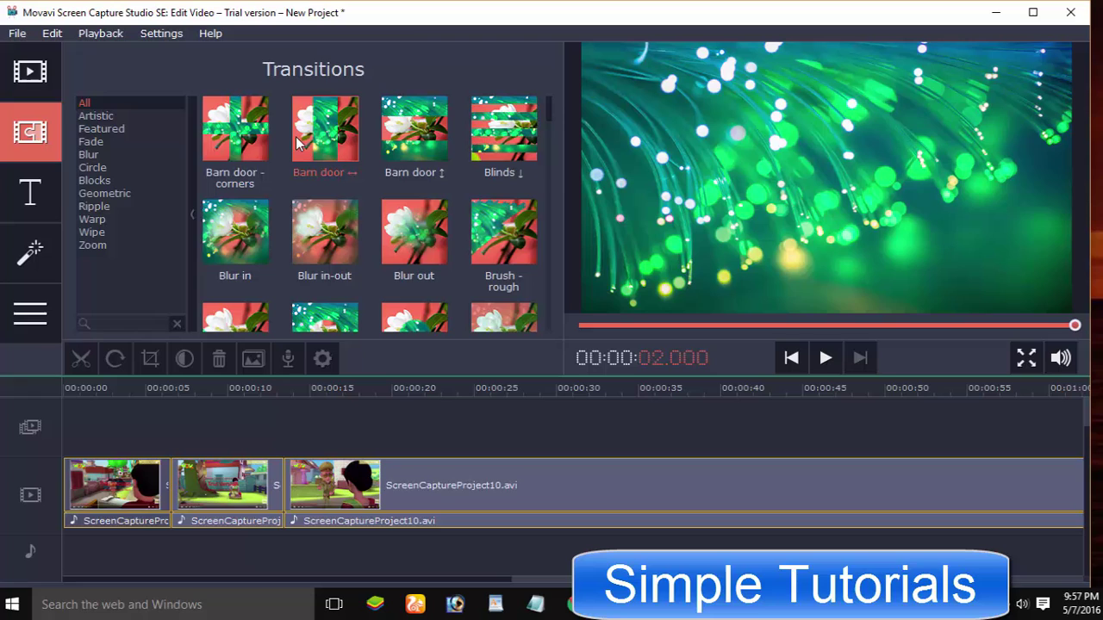
{"action": "left_click_drag", "start_coordinate": [239, 142], "coordinate": [157, 481]}
{"action": "left_click", "coordinate": [131, 474]}
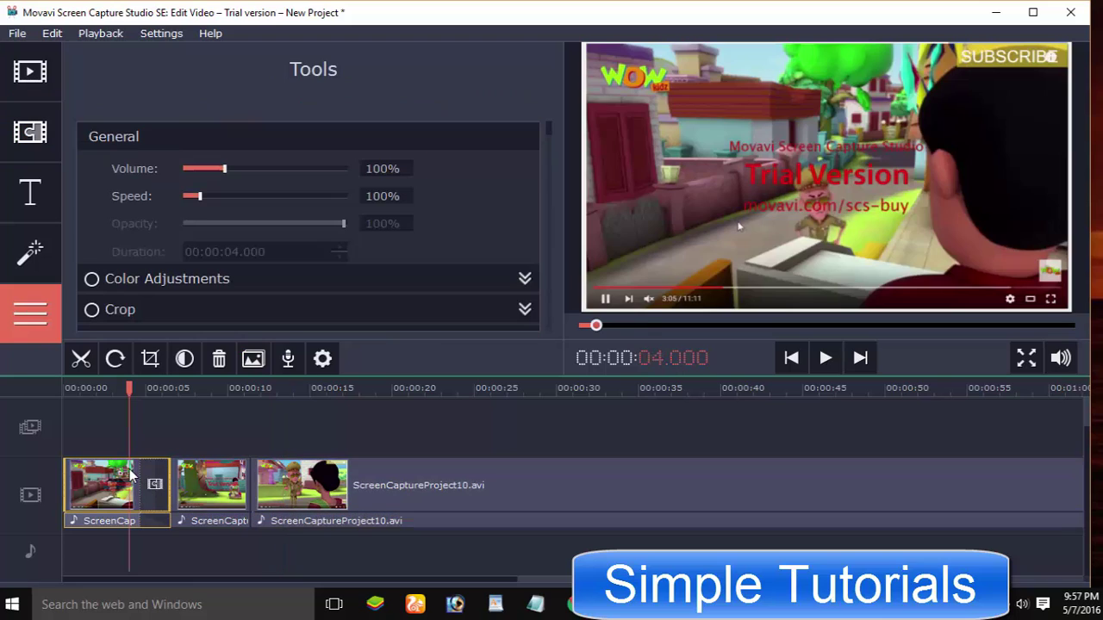
{"action": "left_click", "coordinate": [829, 361]}
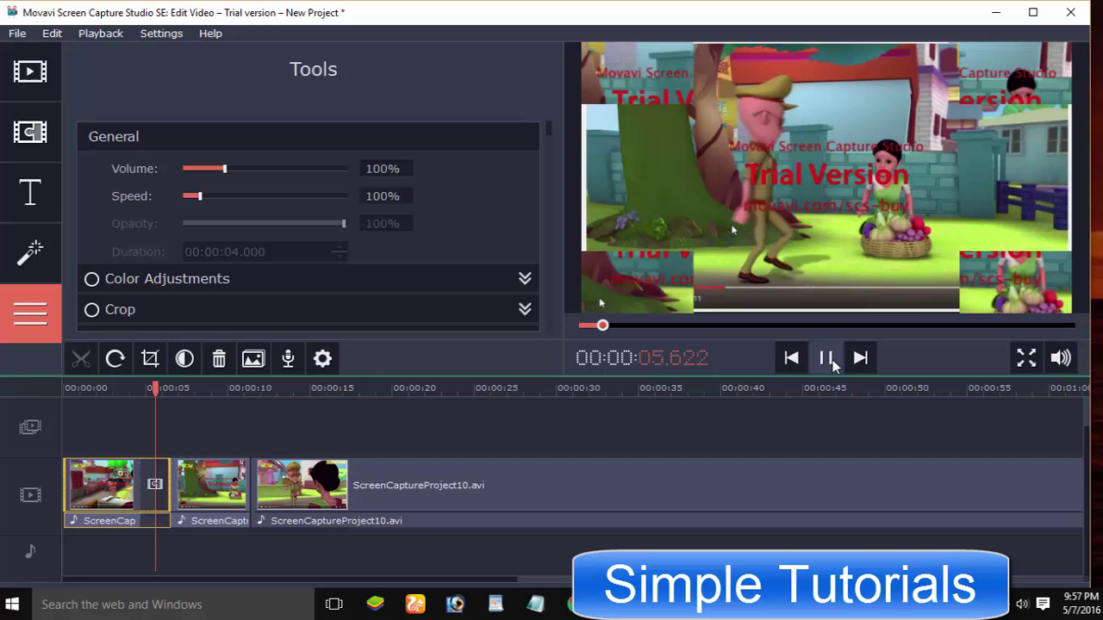
{"action": "left_click", "coordinate": [829, 361]}
Step: Add a 2-second Warp 'Spiral - from center' transition between the second and third clips
{"action": "left_click", "coordinate": [30, 132]}
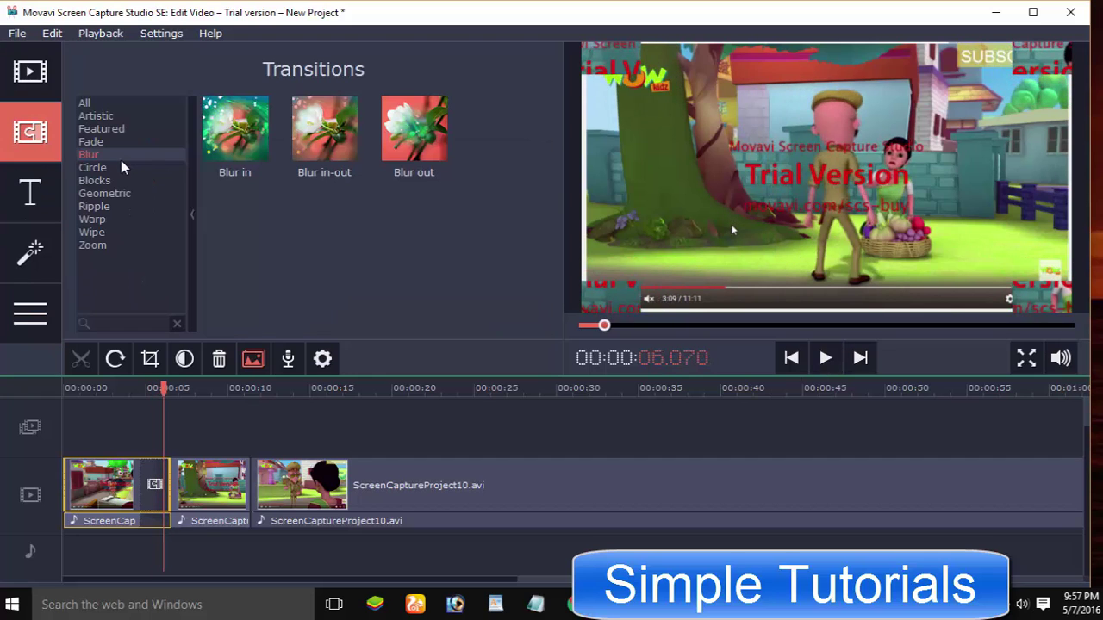
{"action": "left_click", "coordinate": [209, 148]}
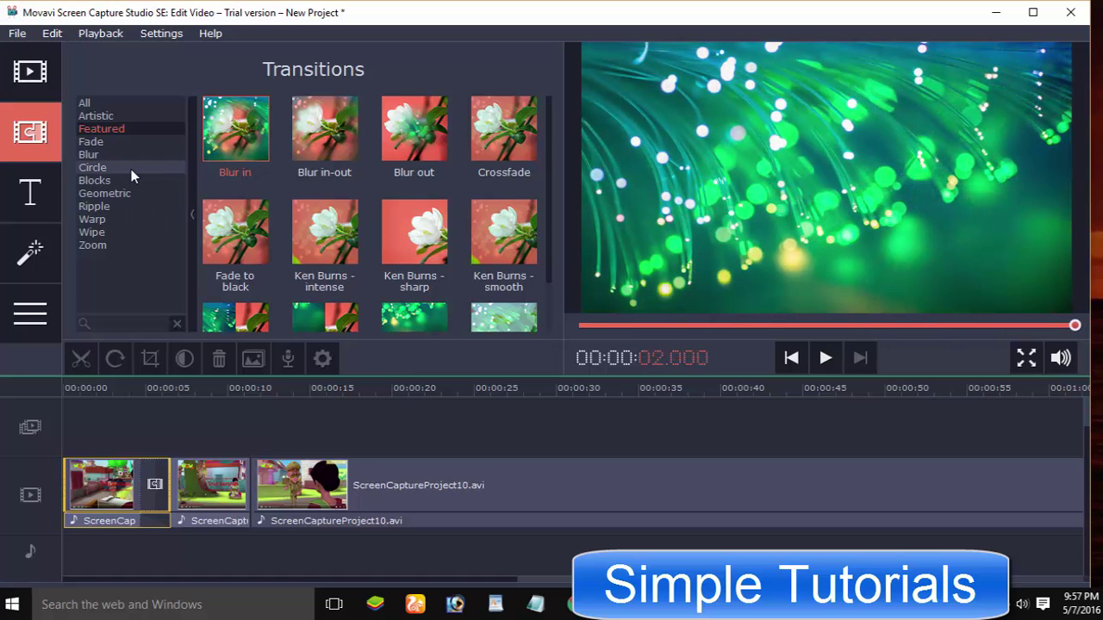
{"action": "left_click", "coordinate": [95, 181]}
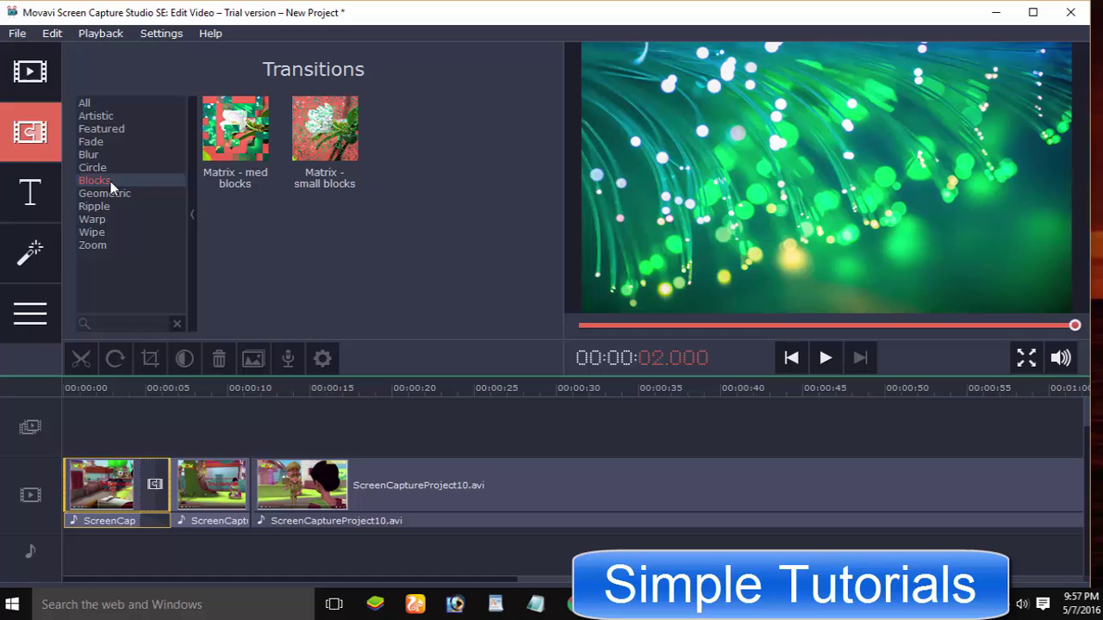
{"action": "left_click", "coordinate": [162, 197]}
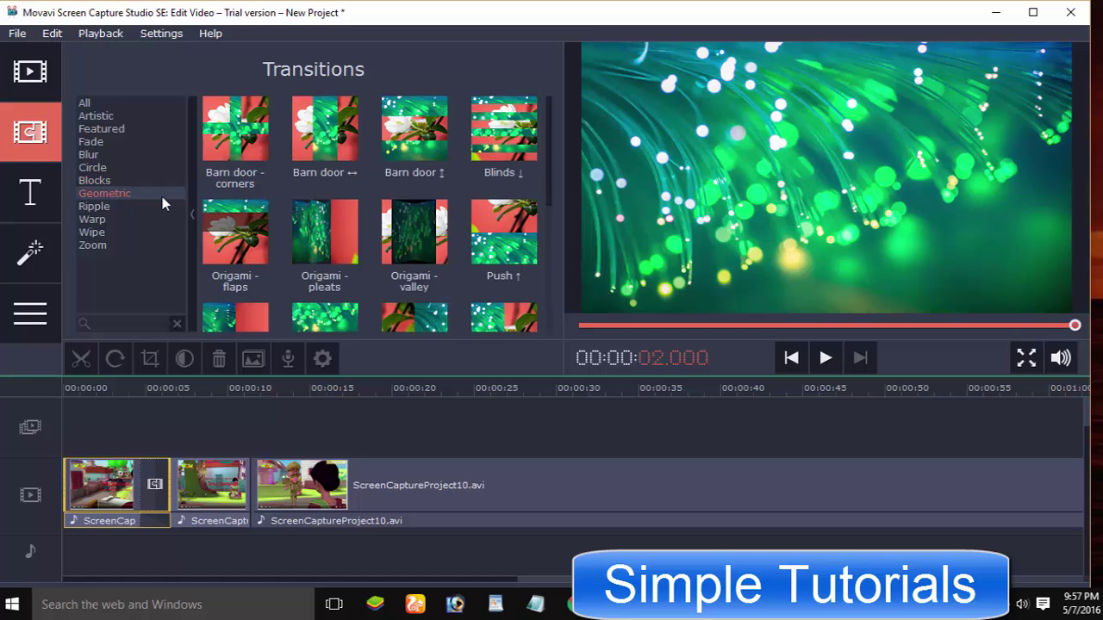
{"action": "left_click", "coordinate": [120, 220]}
{"action": "left_click_drag", "start_coordinate": [415, 130], "coordinate": [250, 485]}
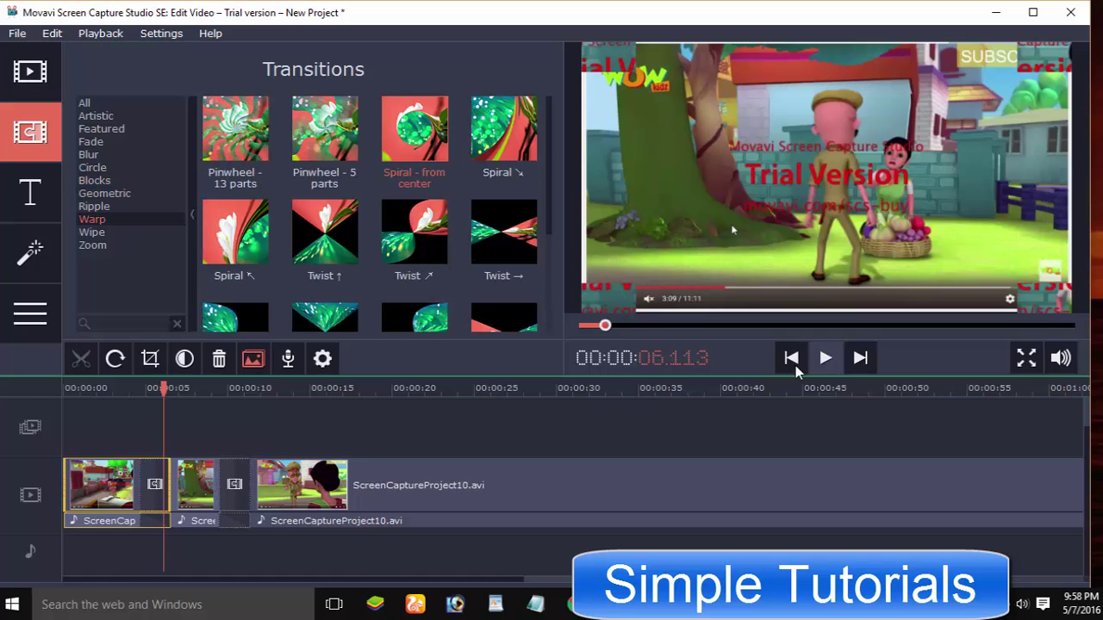
{"action": "double_click", "coordinate": [232, 479]}
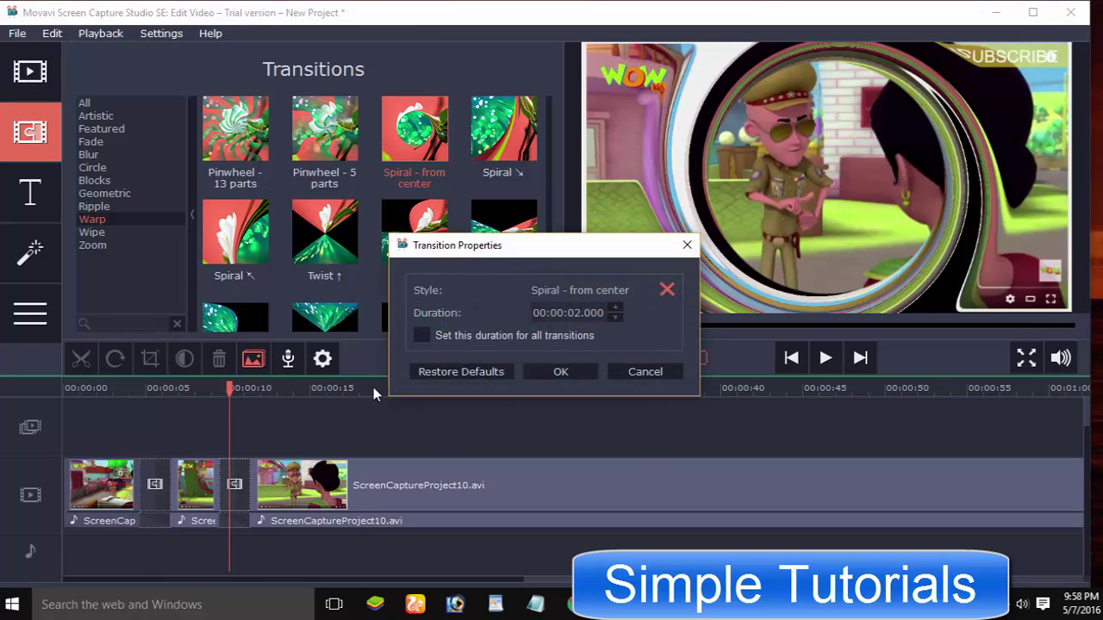
{"action": "left_click", "coordinate": [564, 372]}
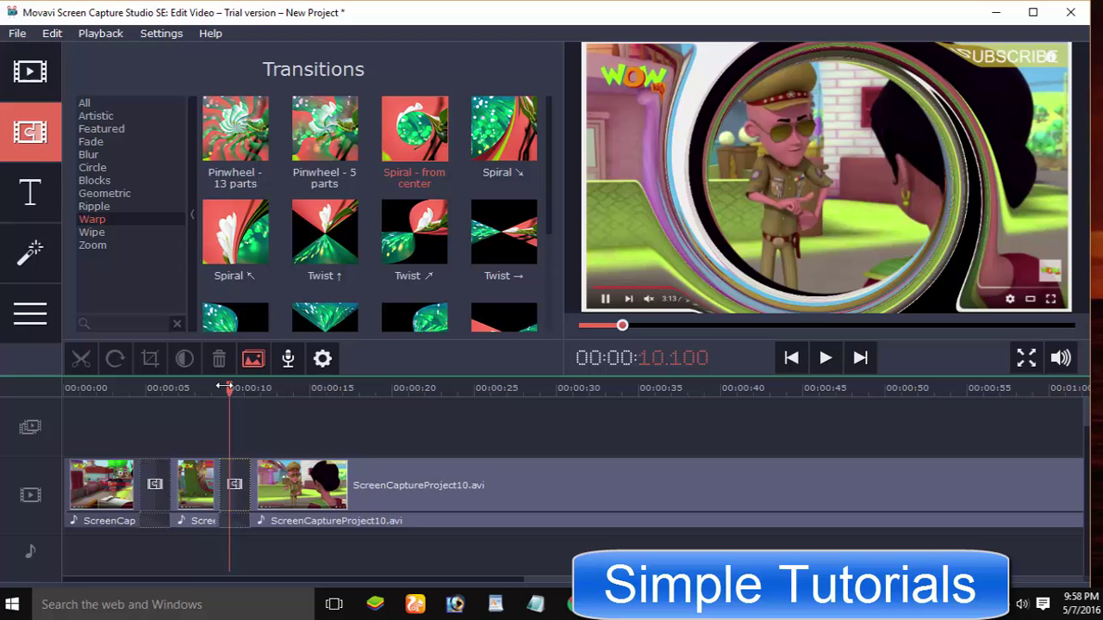
{"action": "left_click_drag", "start_coordinate": [222, 387], "coordinate": [201, 388]}
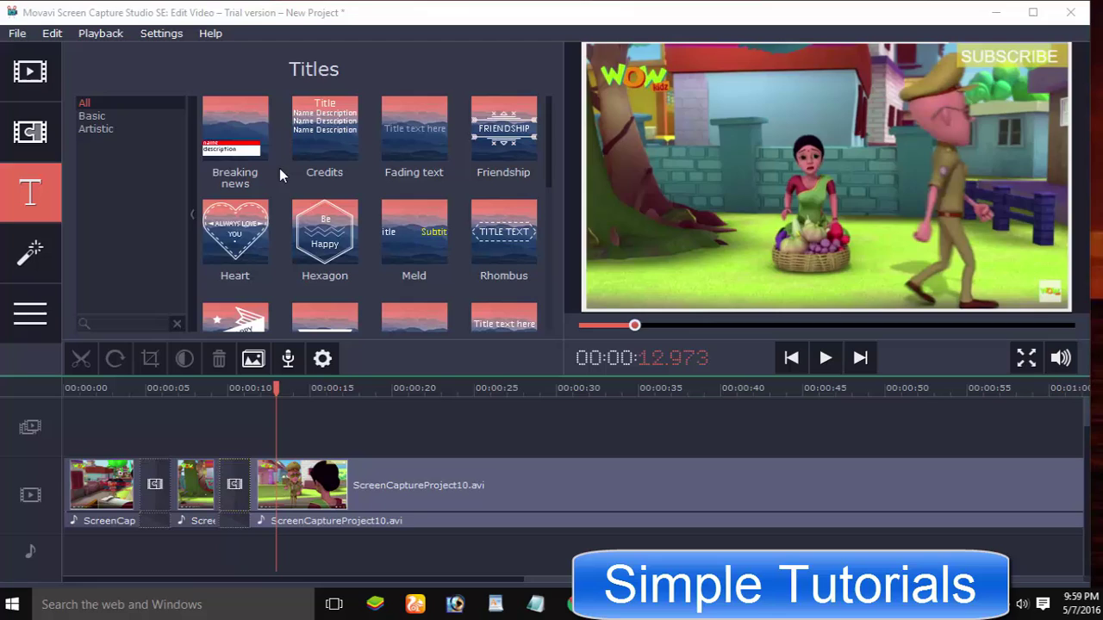
Step: Place the Breaking news title (Name and Description) after the first clip and play it
{"action": "left_click", "coordinate": [250, 155]}
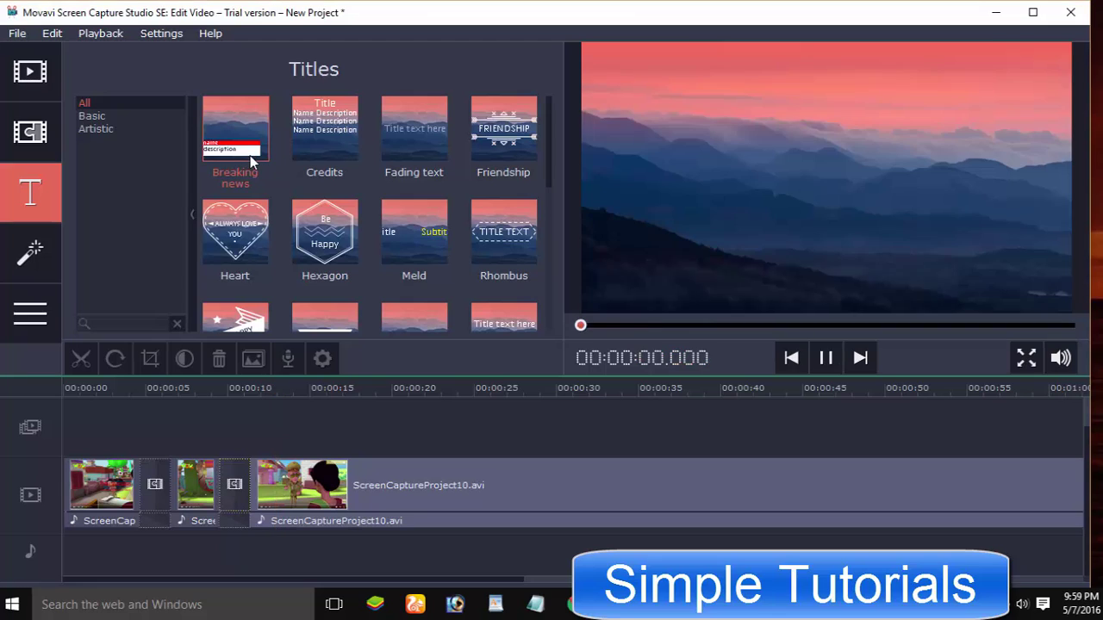
{"action": "left_click_drag", "start_coordinate": [248, 148], "coordinate": [245, 441]}
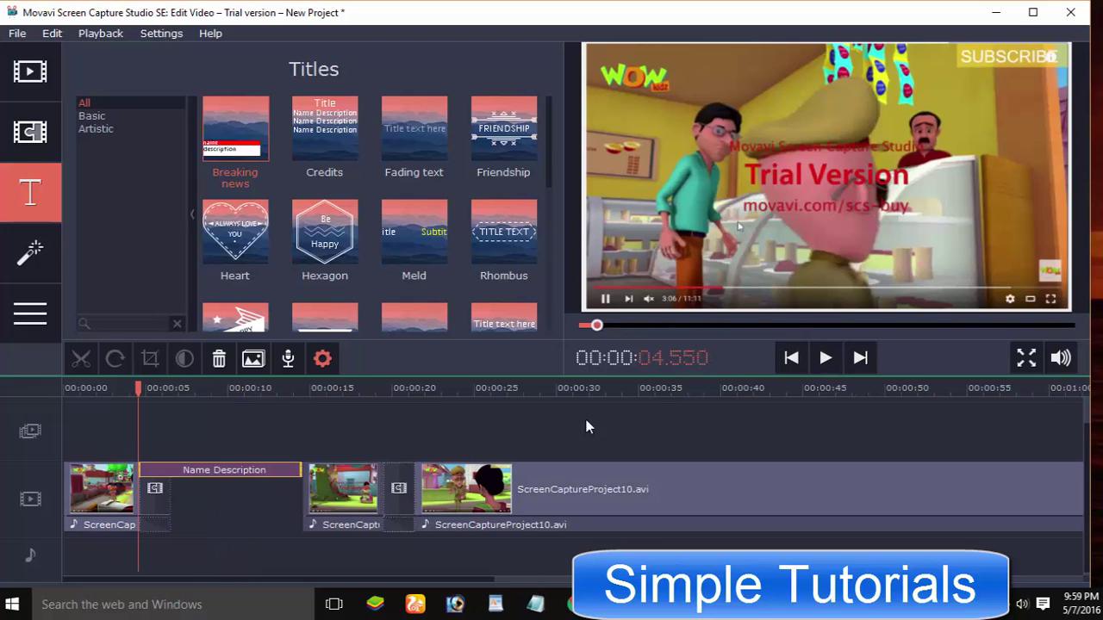
{"action": "left_click", "coordinate": [824, 360]}
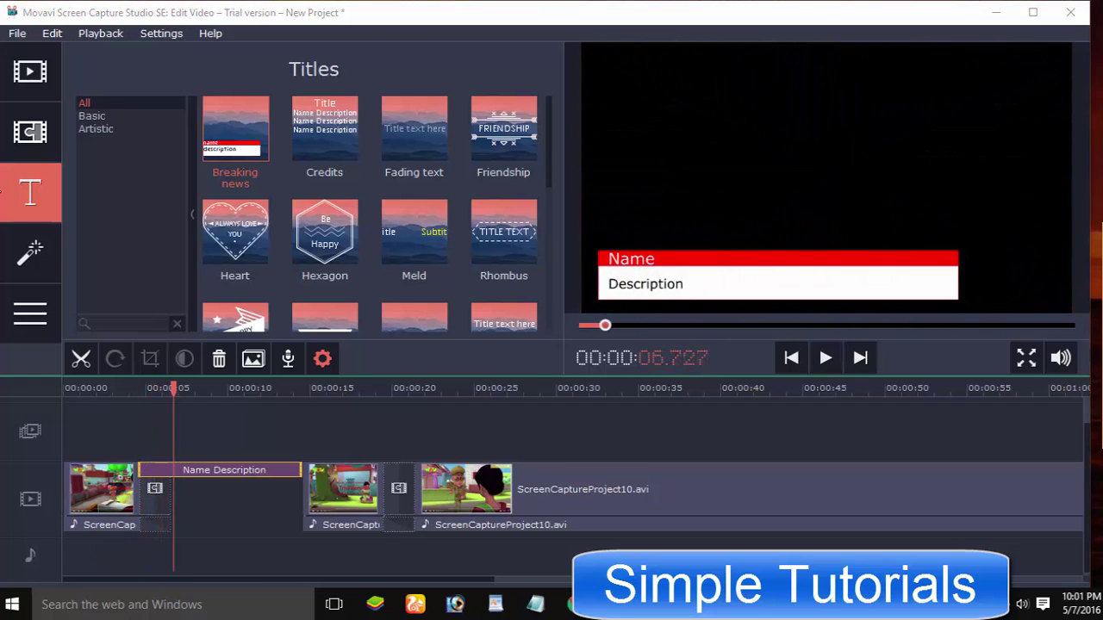
Step: Apply the Flying objects Balloons filter to the second clip and play it back
{"action": "left_click", "coordinate": [39, 245]}
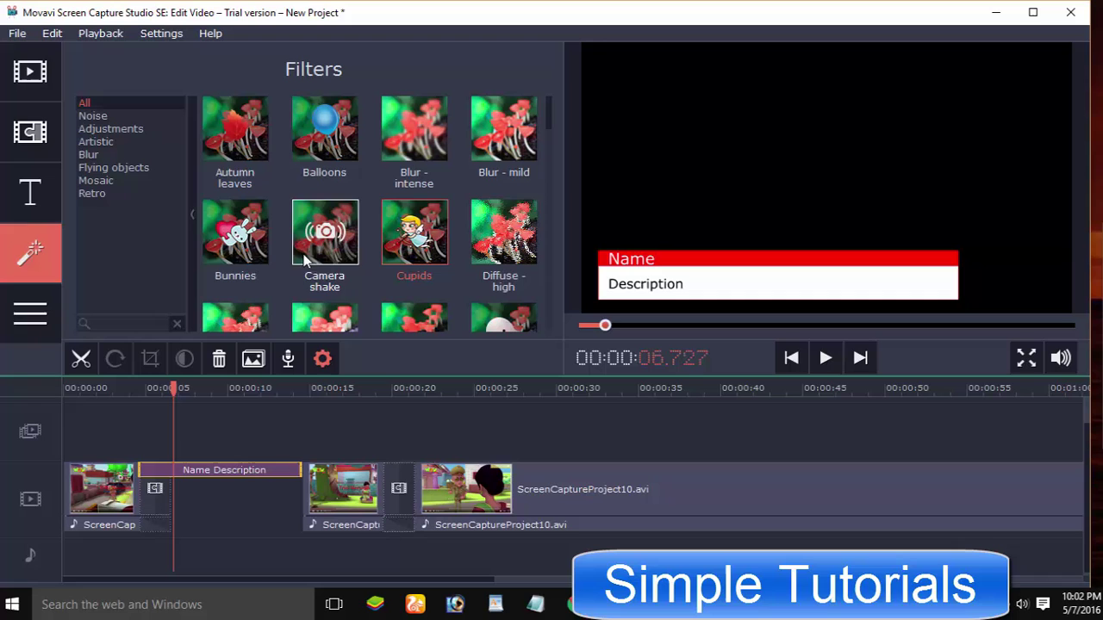
{"action": "left_click", "coordinate": [325, 233]}
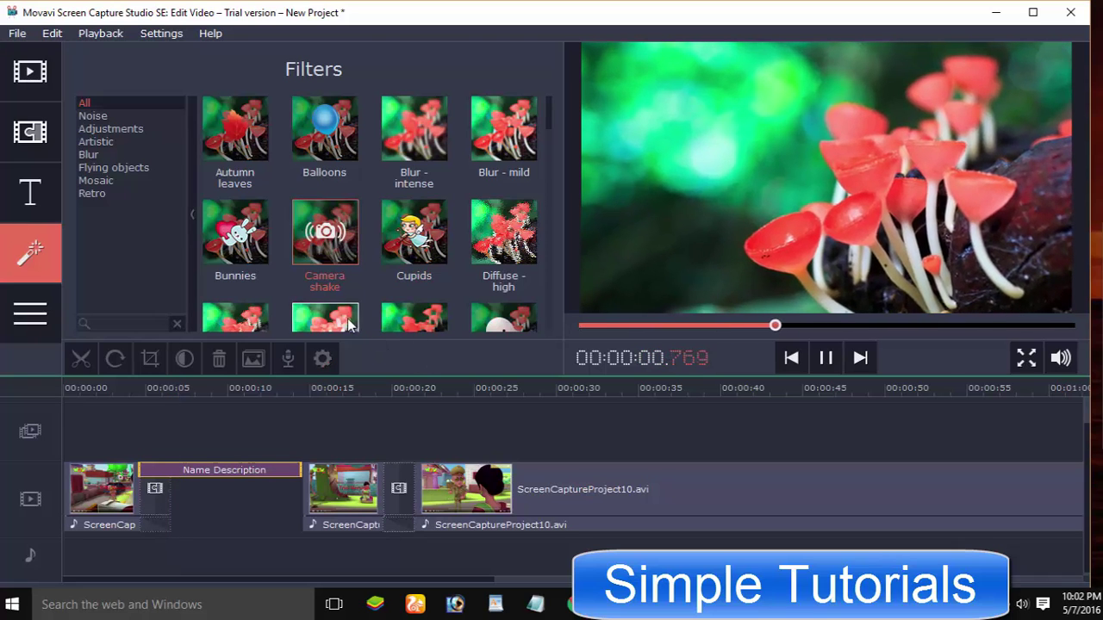
{"action": "left_click", "coordinate": [104, 168]}
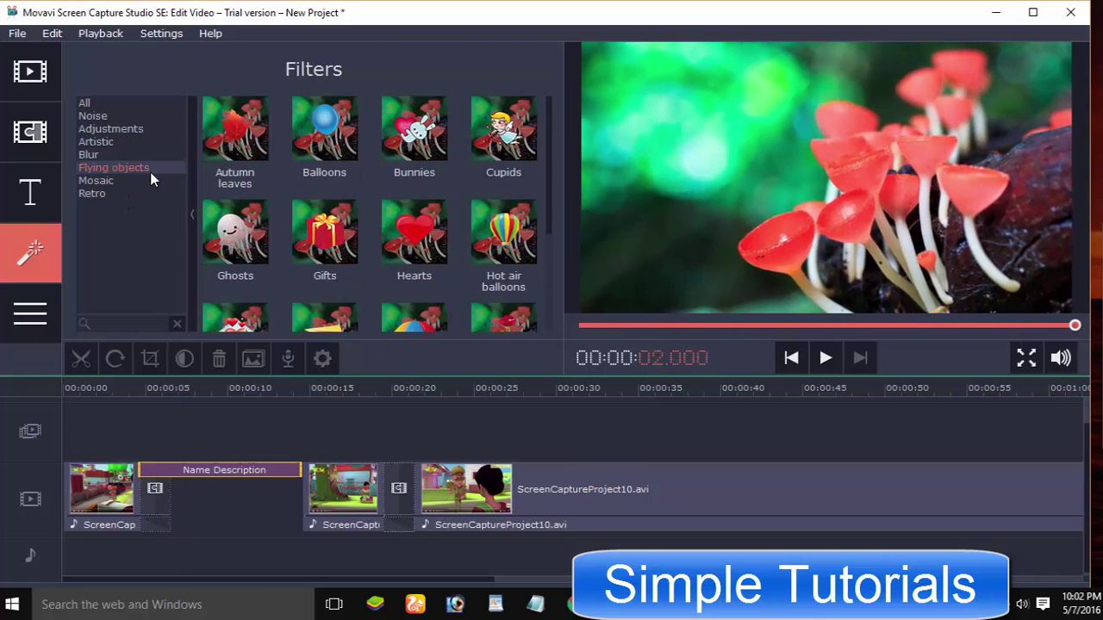
{"action": "left_click", "coordinate": [316, 154]}
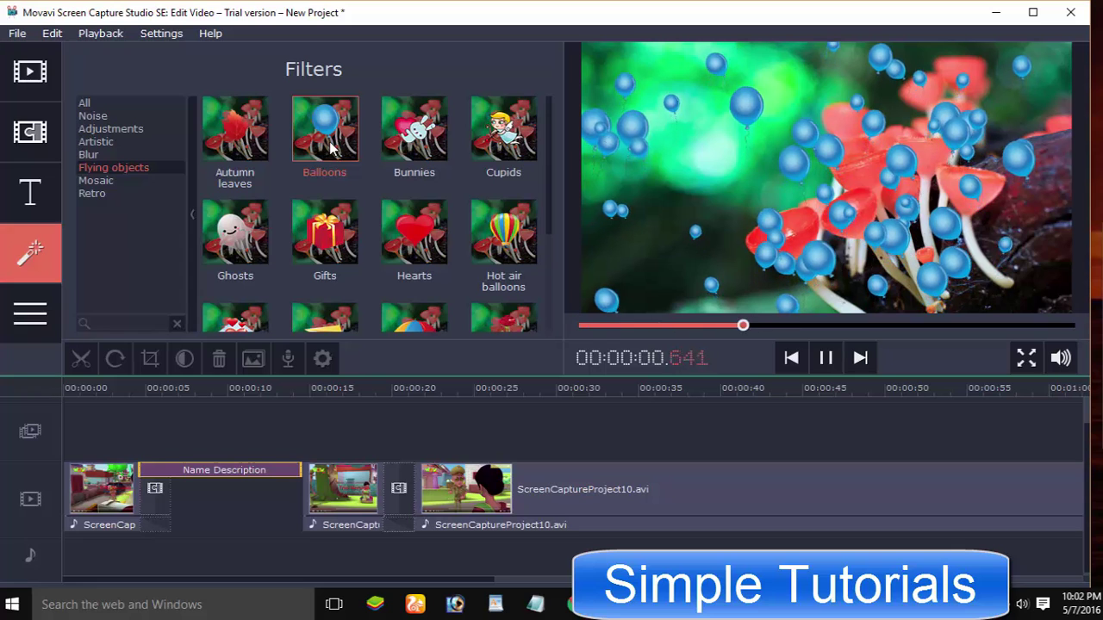
{"action": "left_click_drag", "start_coordinate": [316, 153], "coordinate": [329, 481]}
{"action": "double_click", "coordinate": [340, 488]}
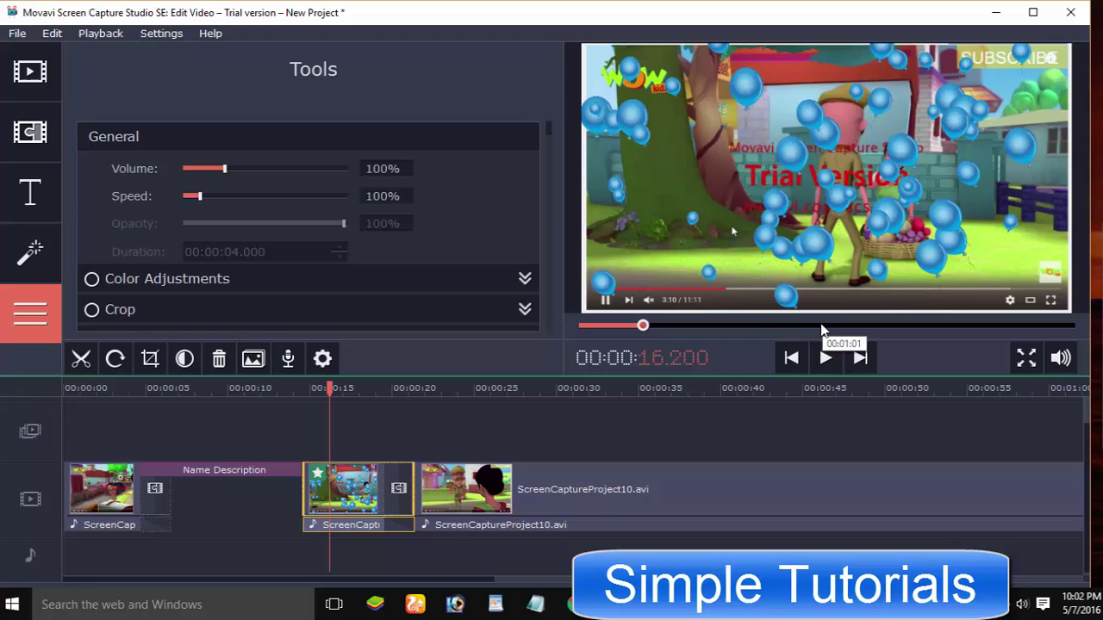
{"action": "left_click", "coordinate": [823, 366]}
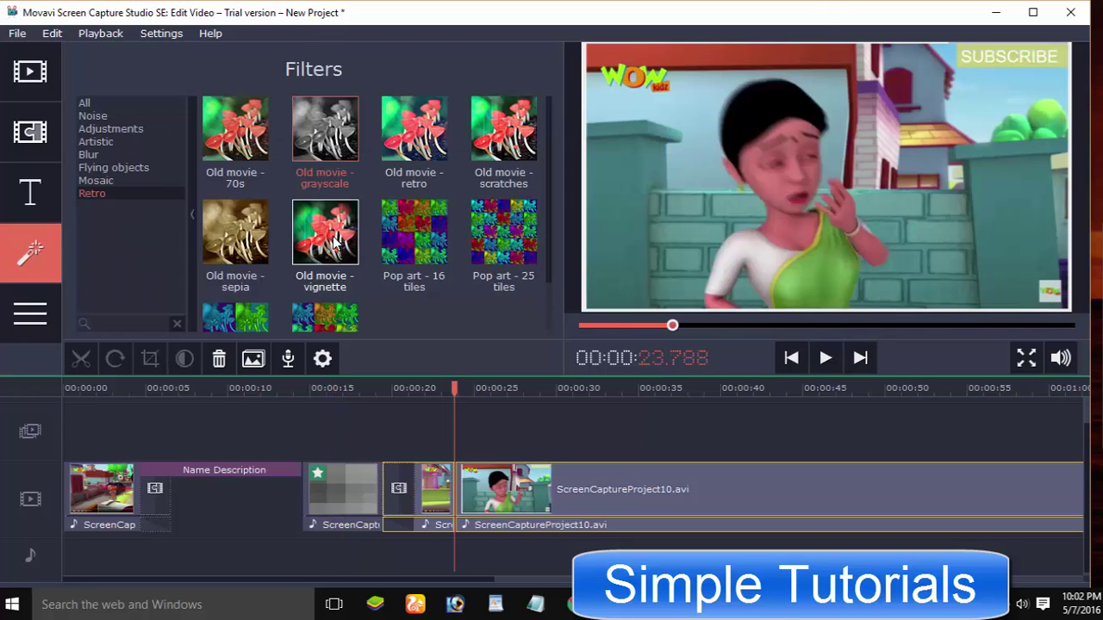
Step: Apply Old movie filters (vignette, then sepia) to the short clip after the transition and play it
{"action": "left_click_drag", "start_coordinate": [334, 242], "coordinate": [427, 500]}
{"action": "left_click", "coordinate": [428, 500]}
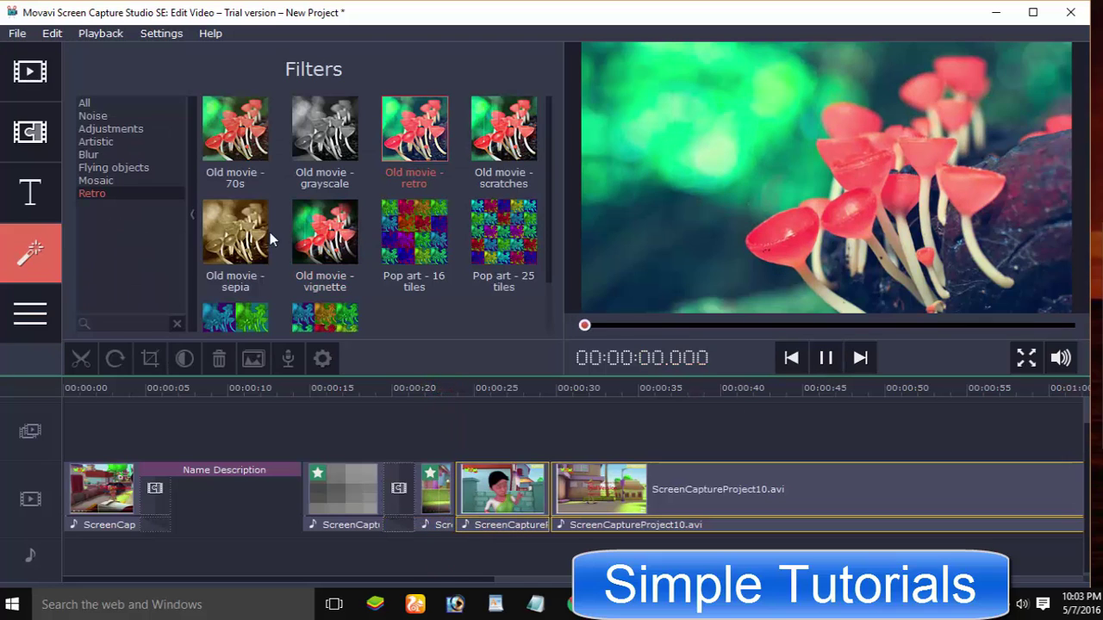
{"action": "left_click", "coordinate": [250, 241]}
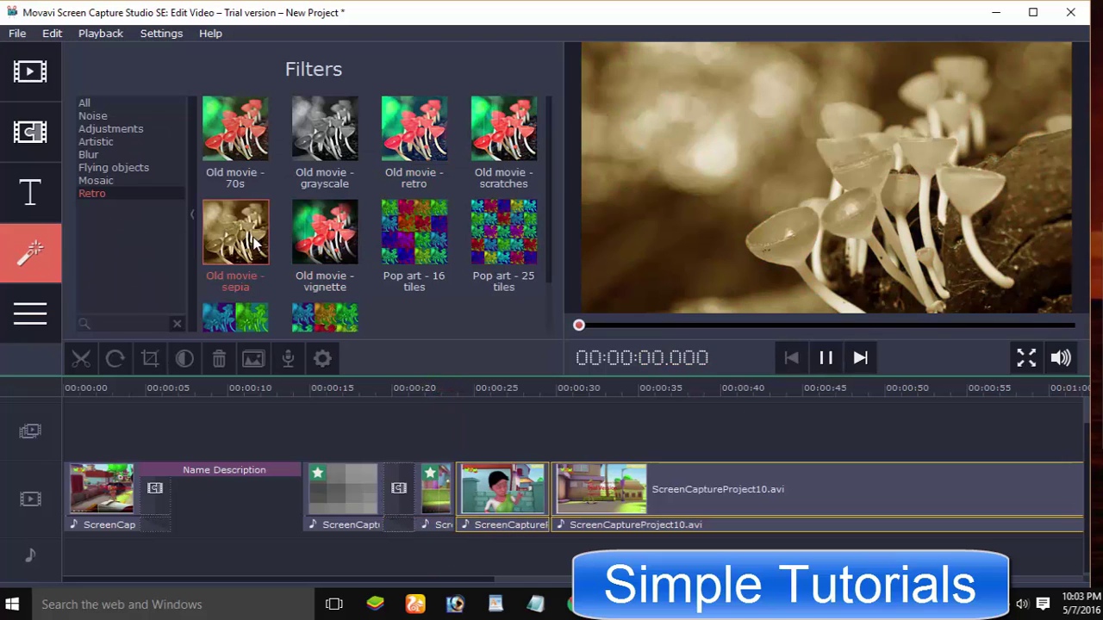
{"action": "left_click_drag", "start_coordinate": [254, 244], "coordinate": [484, 480]}
{"action": "left_click", "coordinate": [483, 480]}
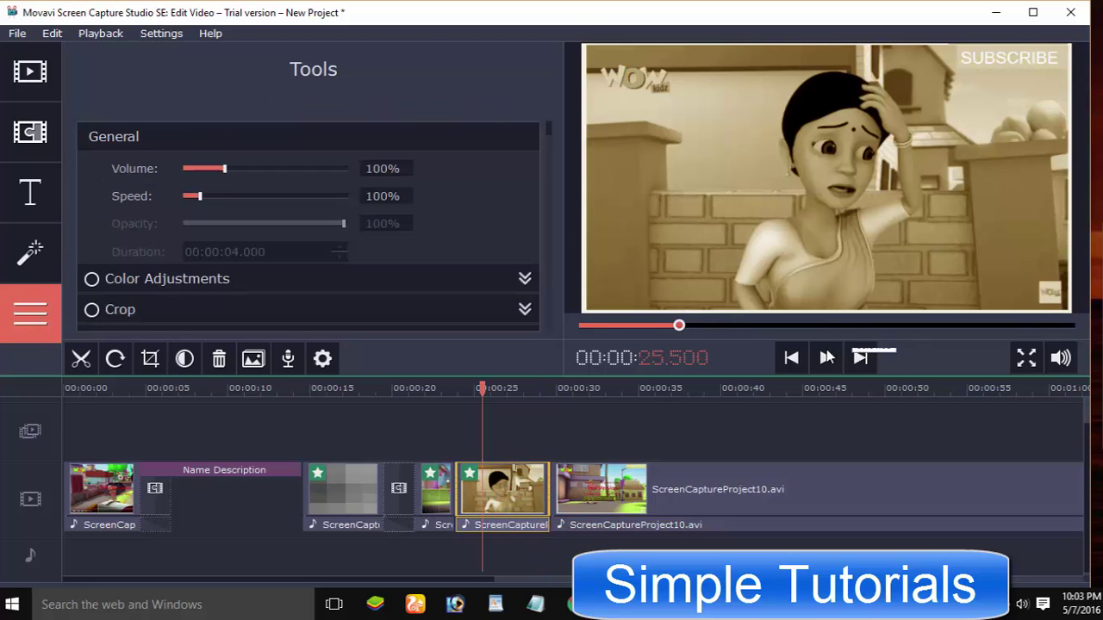
{"action": "left_click", "coordinate": [812, 367]}
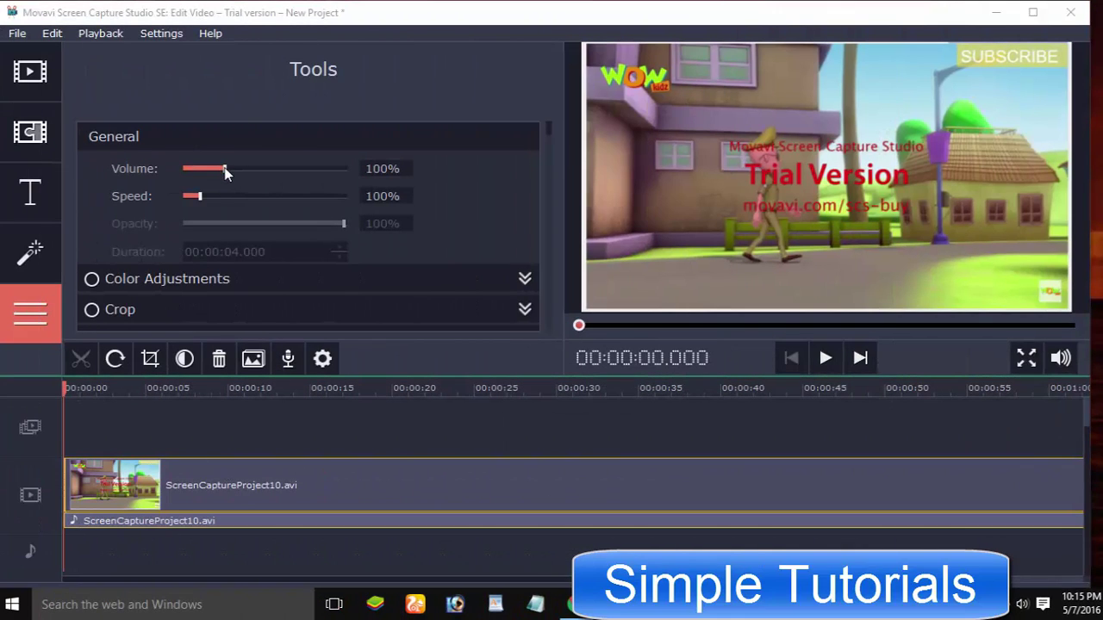
Step: Set ScreenCaptureProject10.avi to 340% speed (about 28 seconds) and 213% volume in Tools > General
{"action": "left_click_drag", "start_coordinate": [200, 196], "coordinate": [237, 196]}
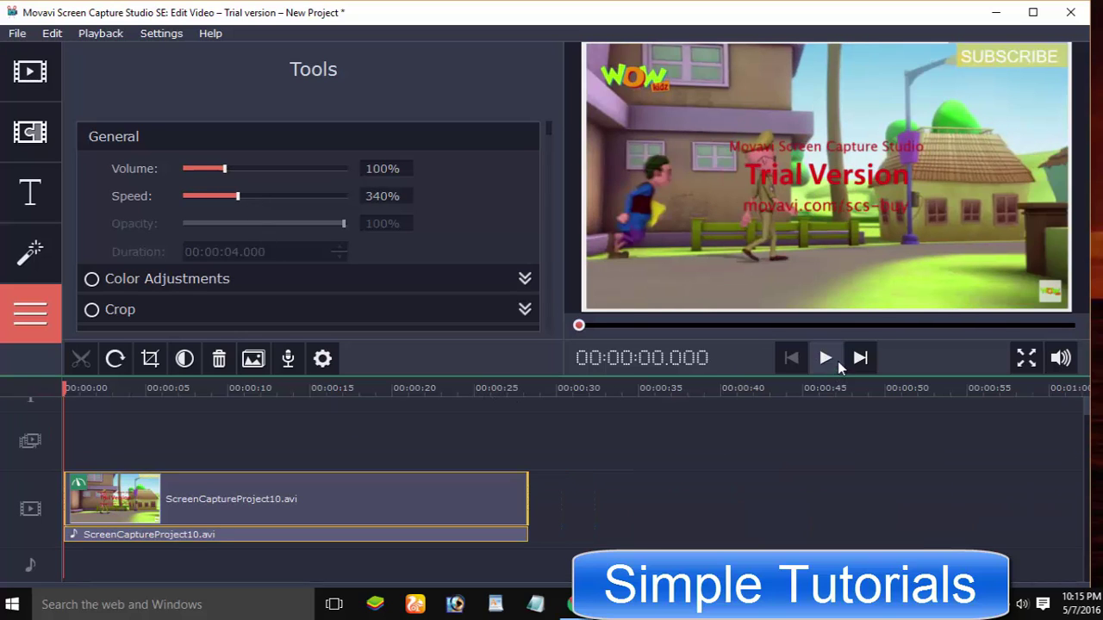
{"action": "left_click", "coordinate": [837, 361]}
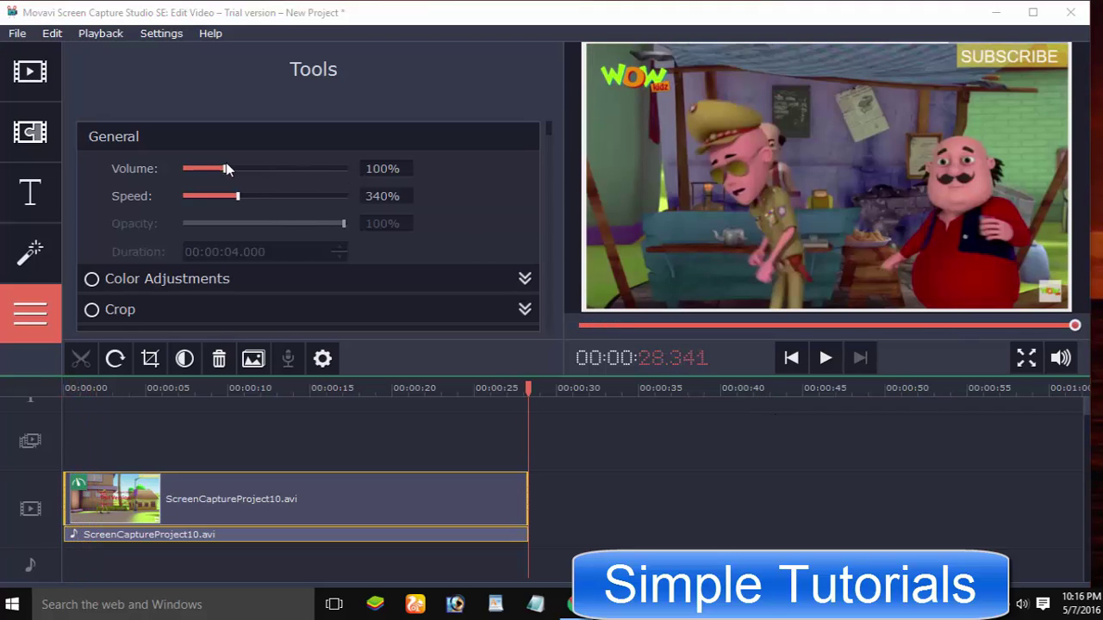
{"action": "left_click_drag", "start_coordinate": [225, 174], "coordinate": [270, 171]}
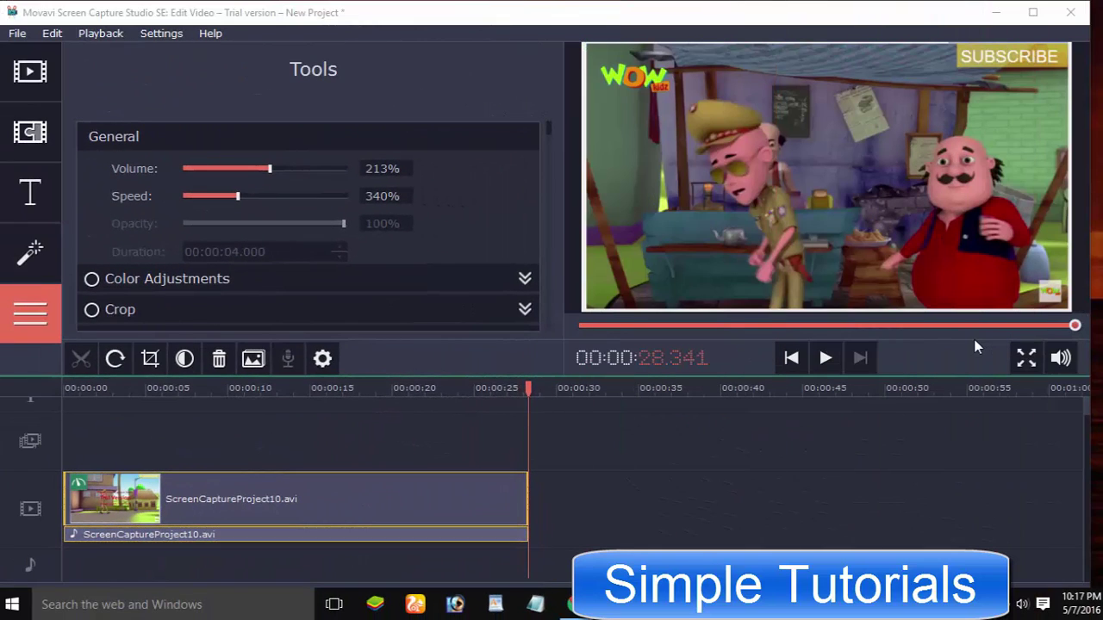